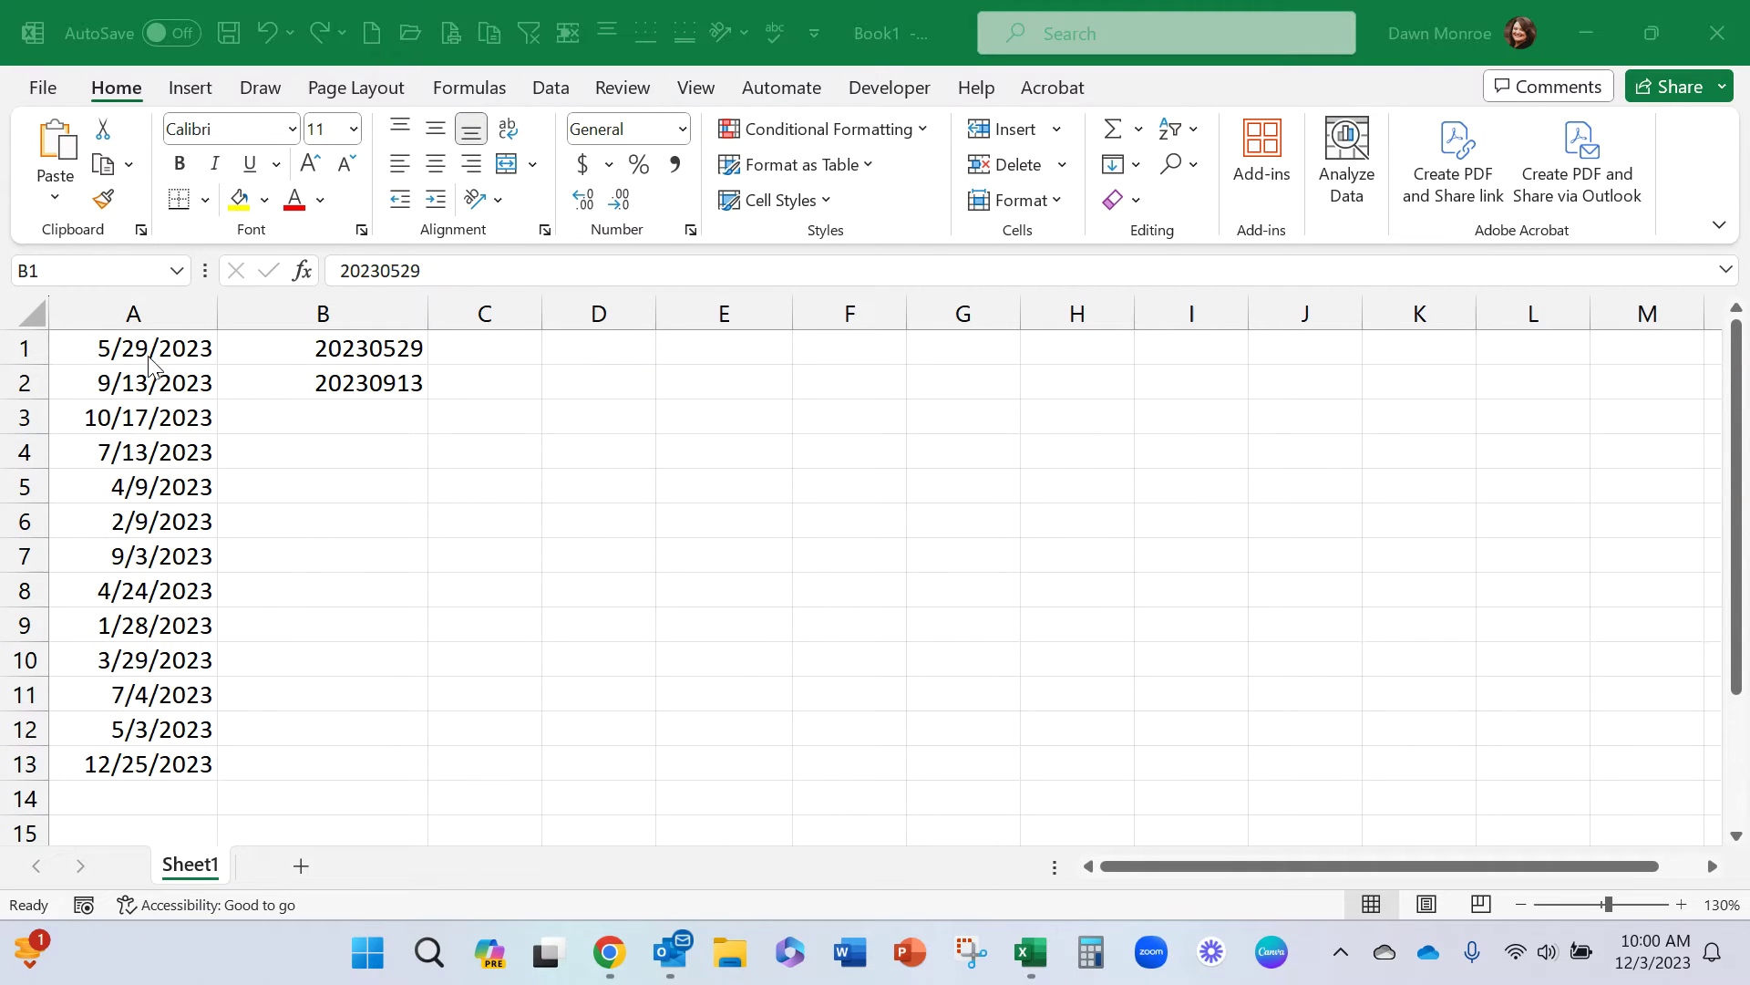
Step: Try extending the B1:B2 yyyymmdd examples down to row 13, then undo the incorrect series
{"action": "left_click_drag", "start_coordinate": [150, 347], "coordinate": [132, 764]}
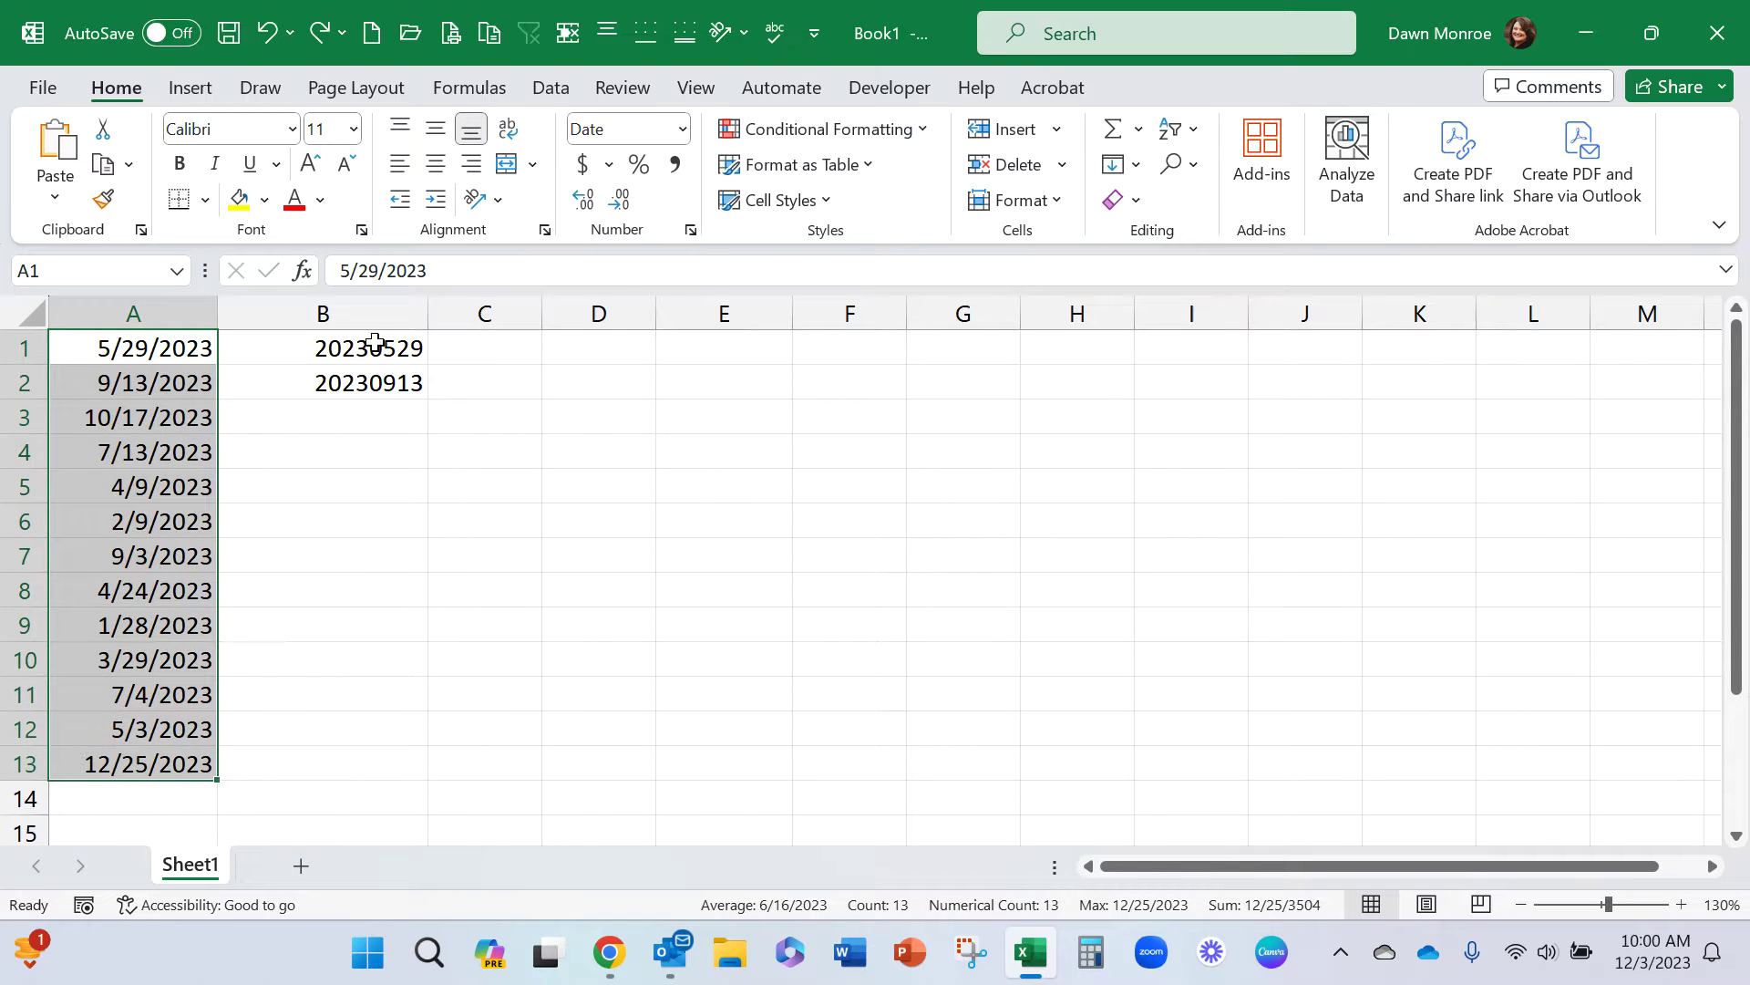
{"action": "left_click_drag", "start_coordinate": [409, 352], "coordinate": [402, 379]}
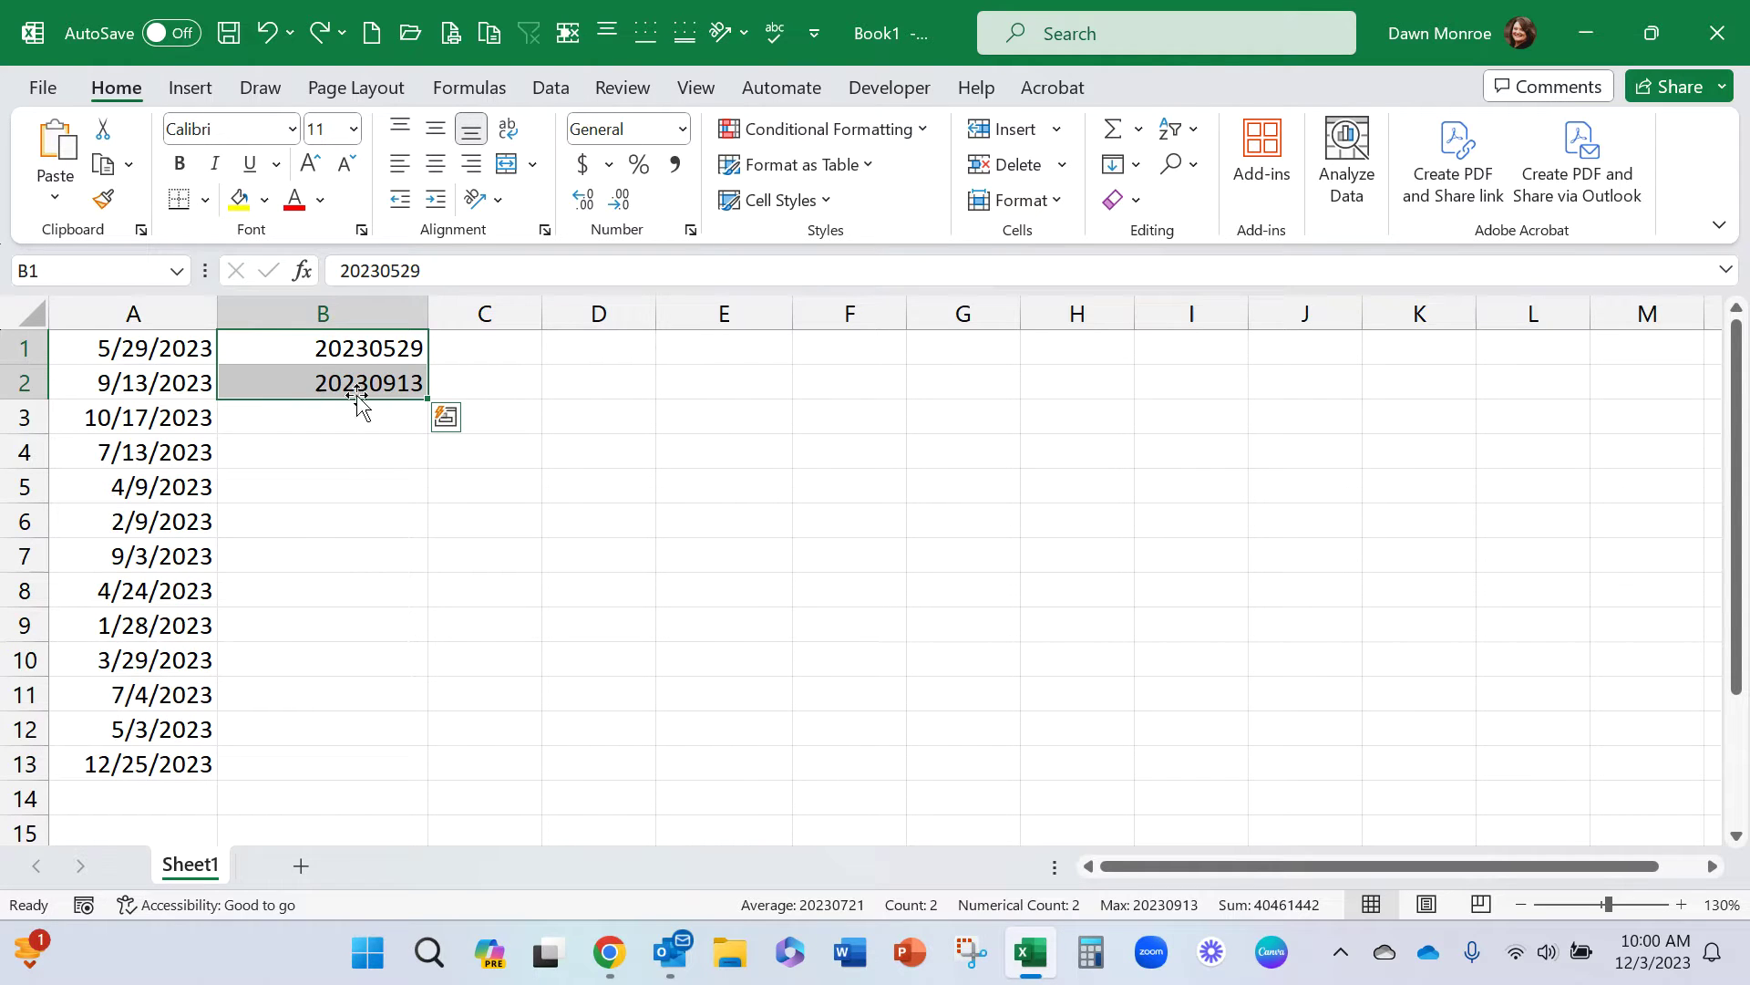
{"action": "left_click", "coordinate": [344, 350]}
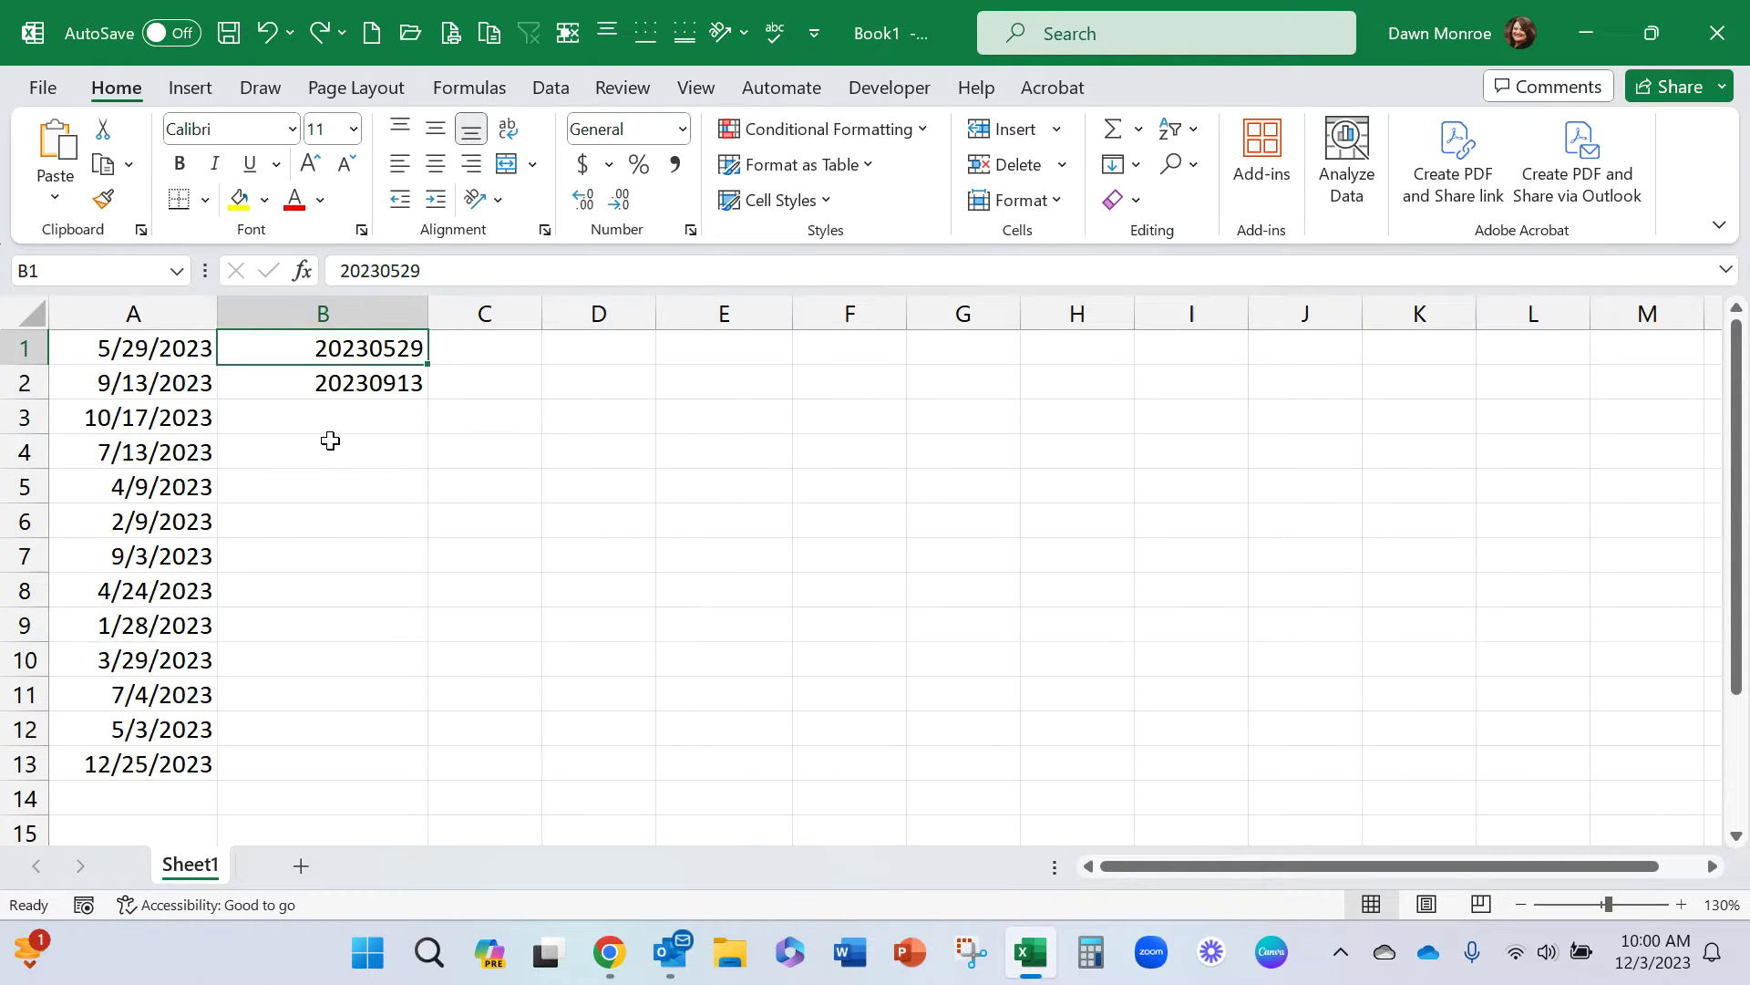
{"action": "left_click", "coordinate": [324, 381]}
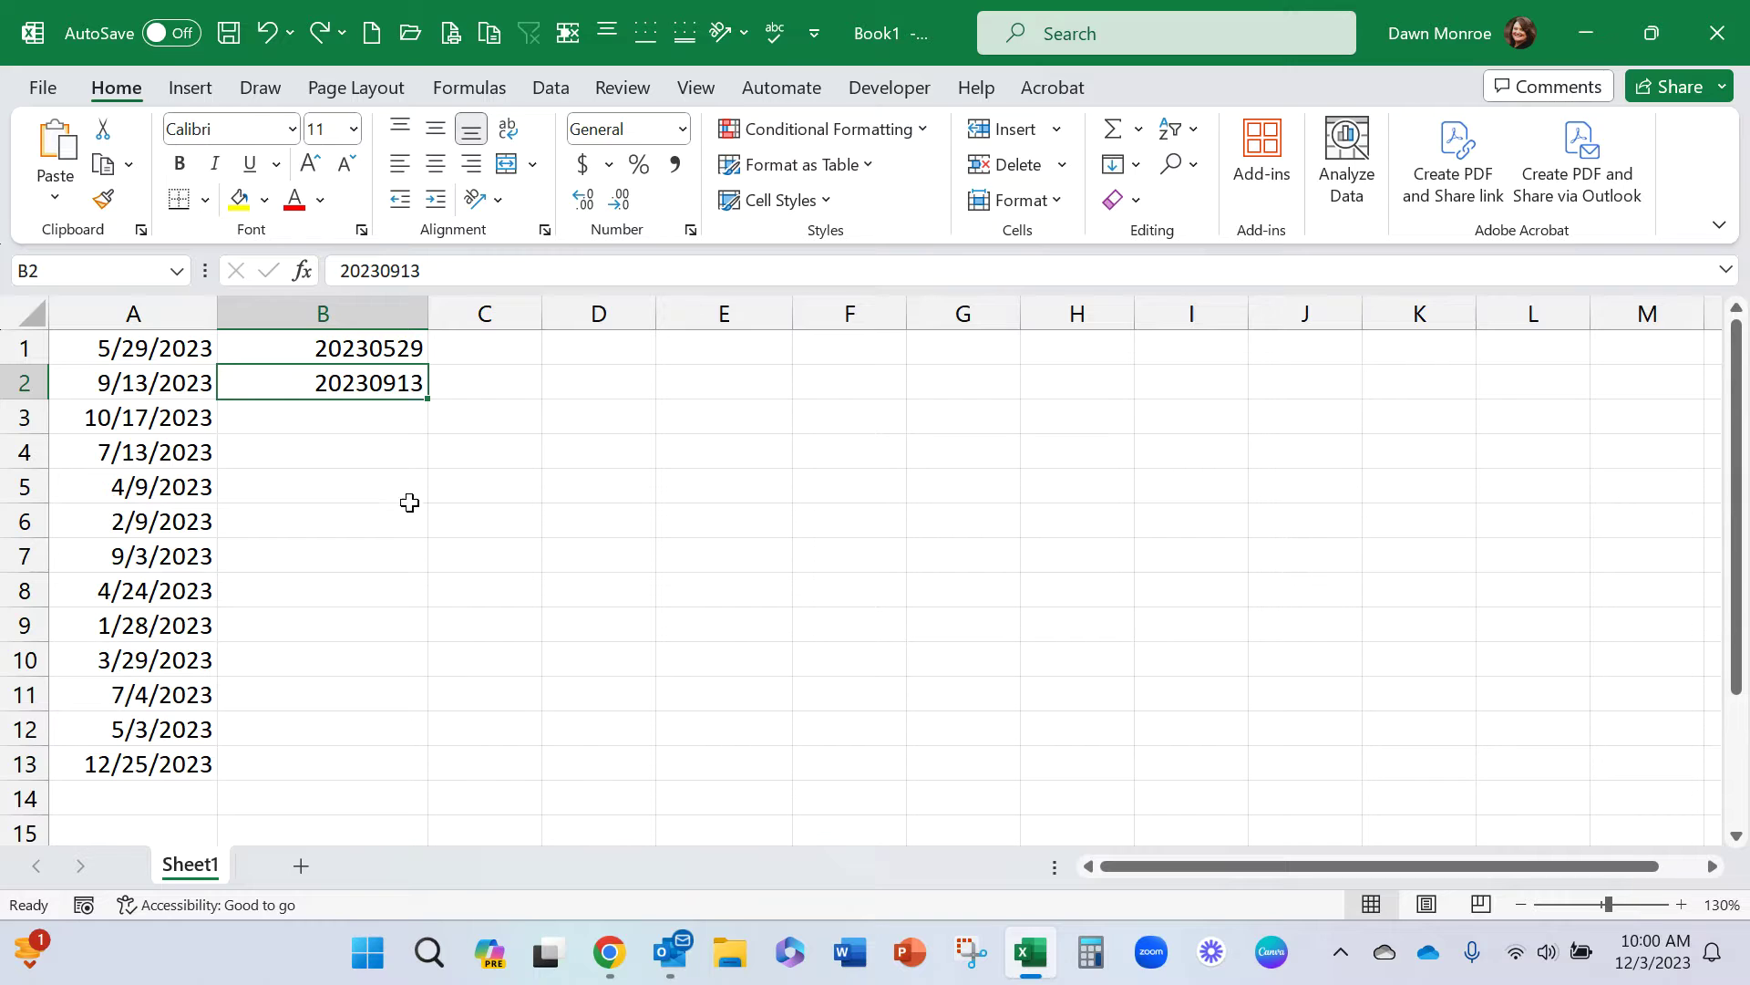
{"action": "left_click_drag", "start_coordinate": [367, 354], "coordinate": [360, 385]}
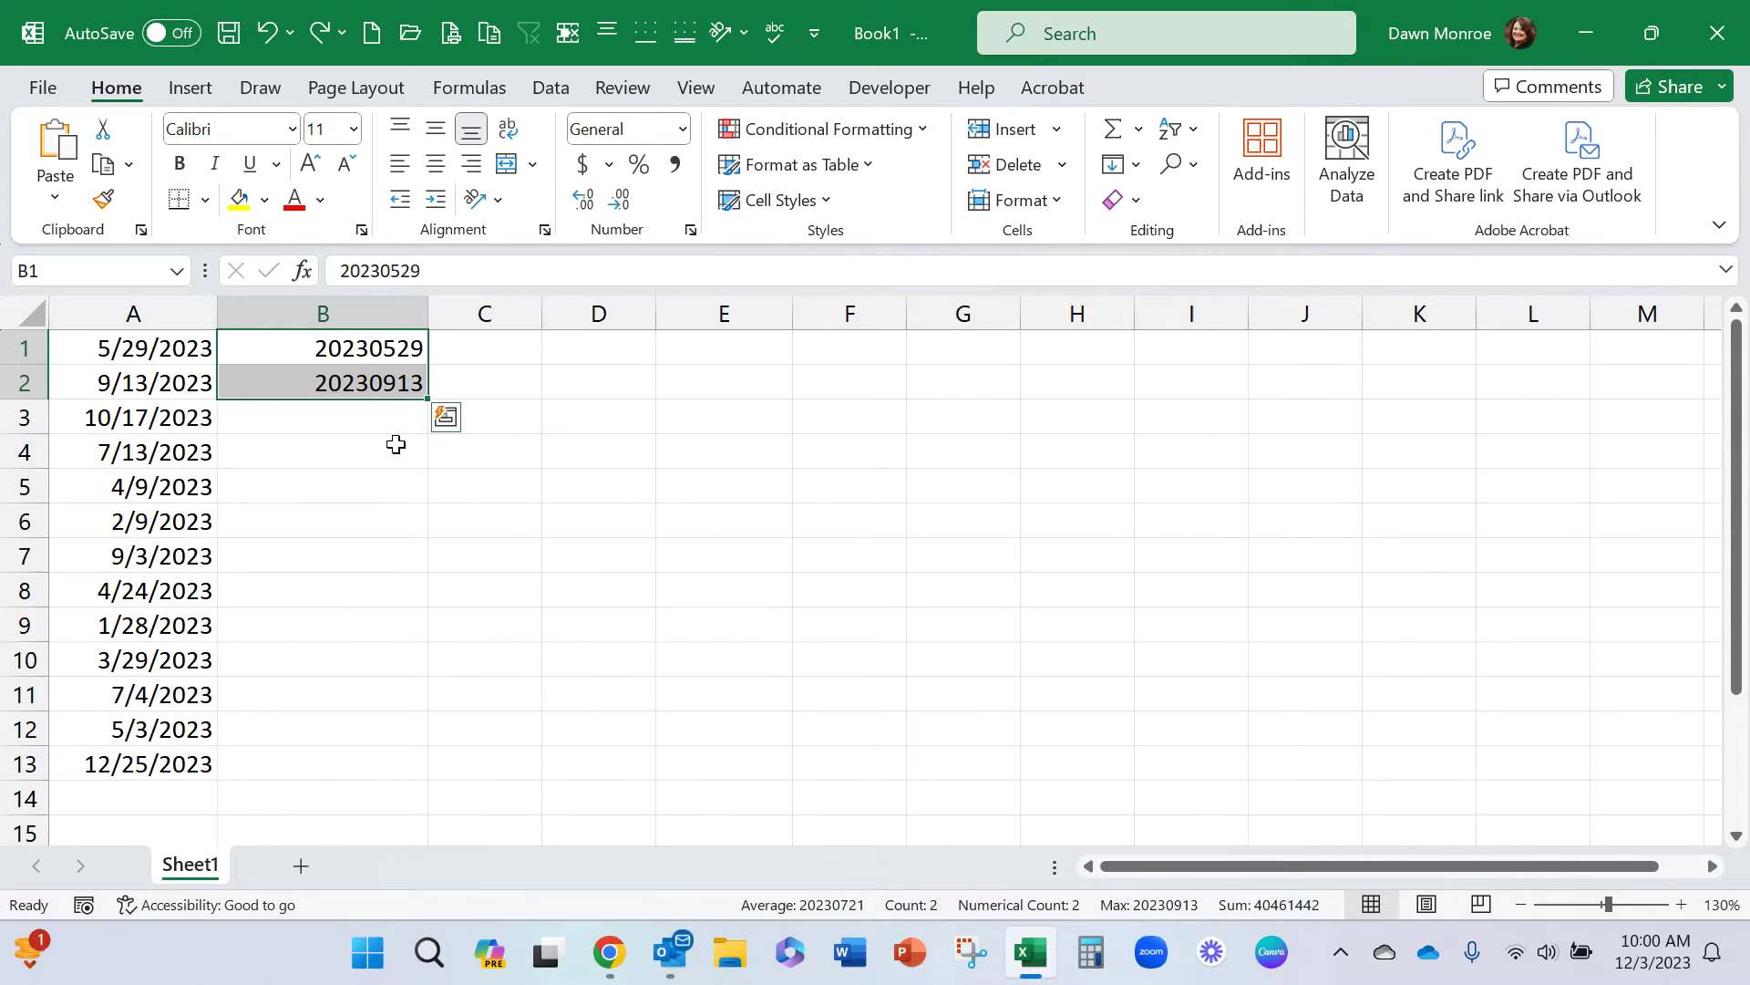
{"action": "left_click_drag", "start_coordinate": [428, 400], "coordinate": [431, 766]}
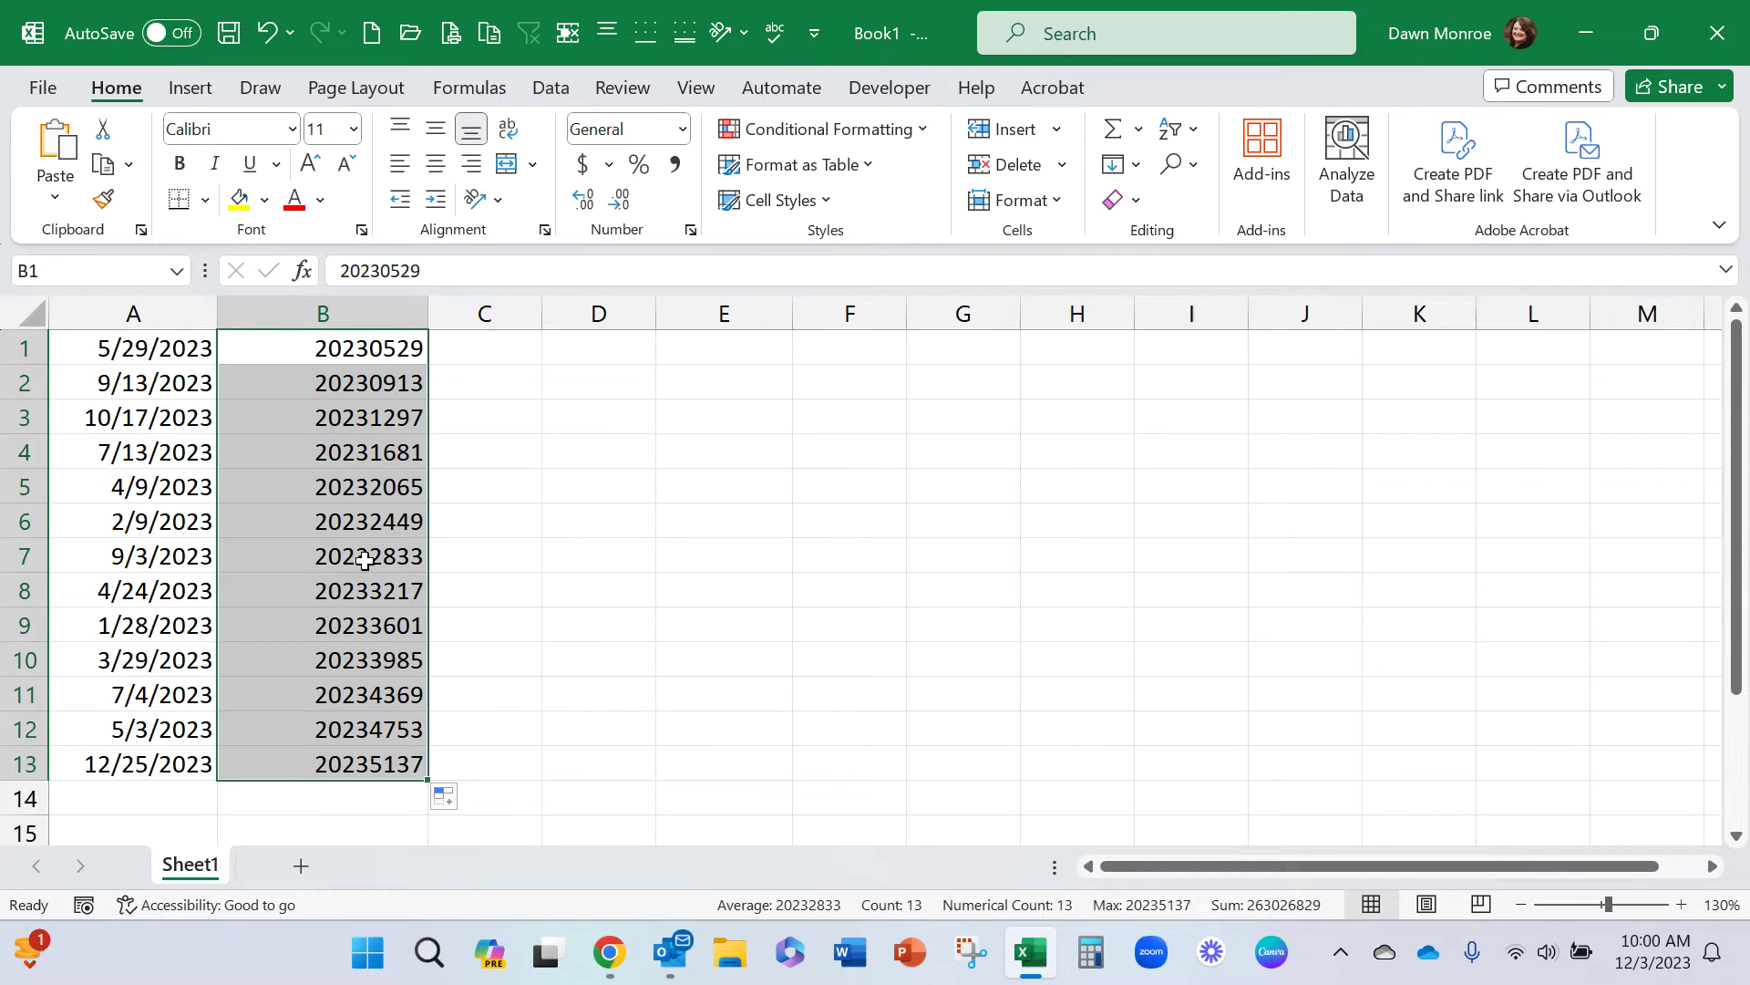
{"action": "left_click", "coordinate": [387, 424]}
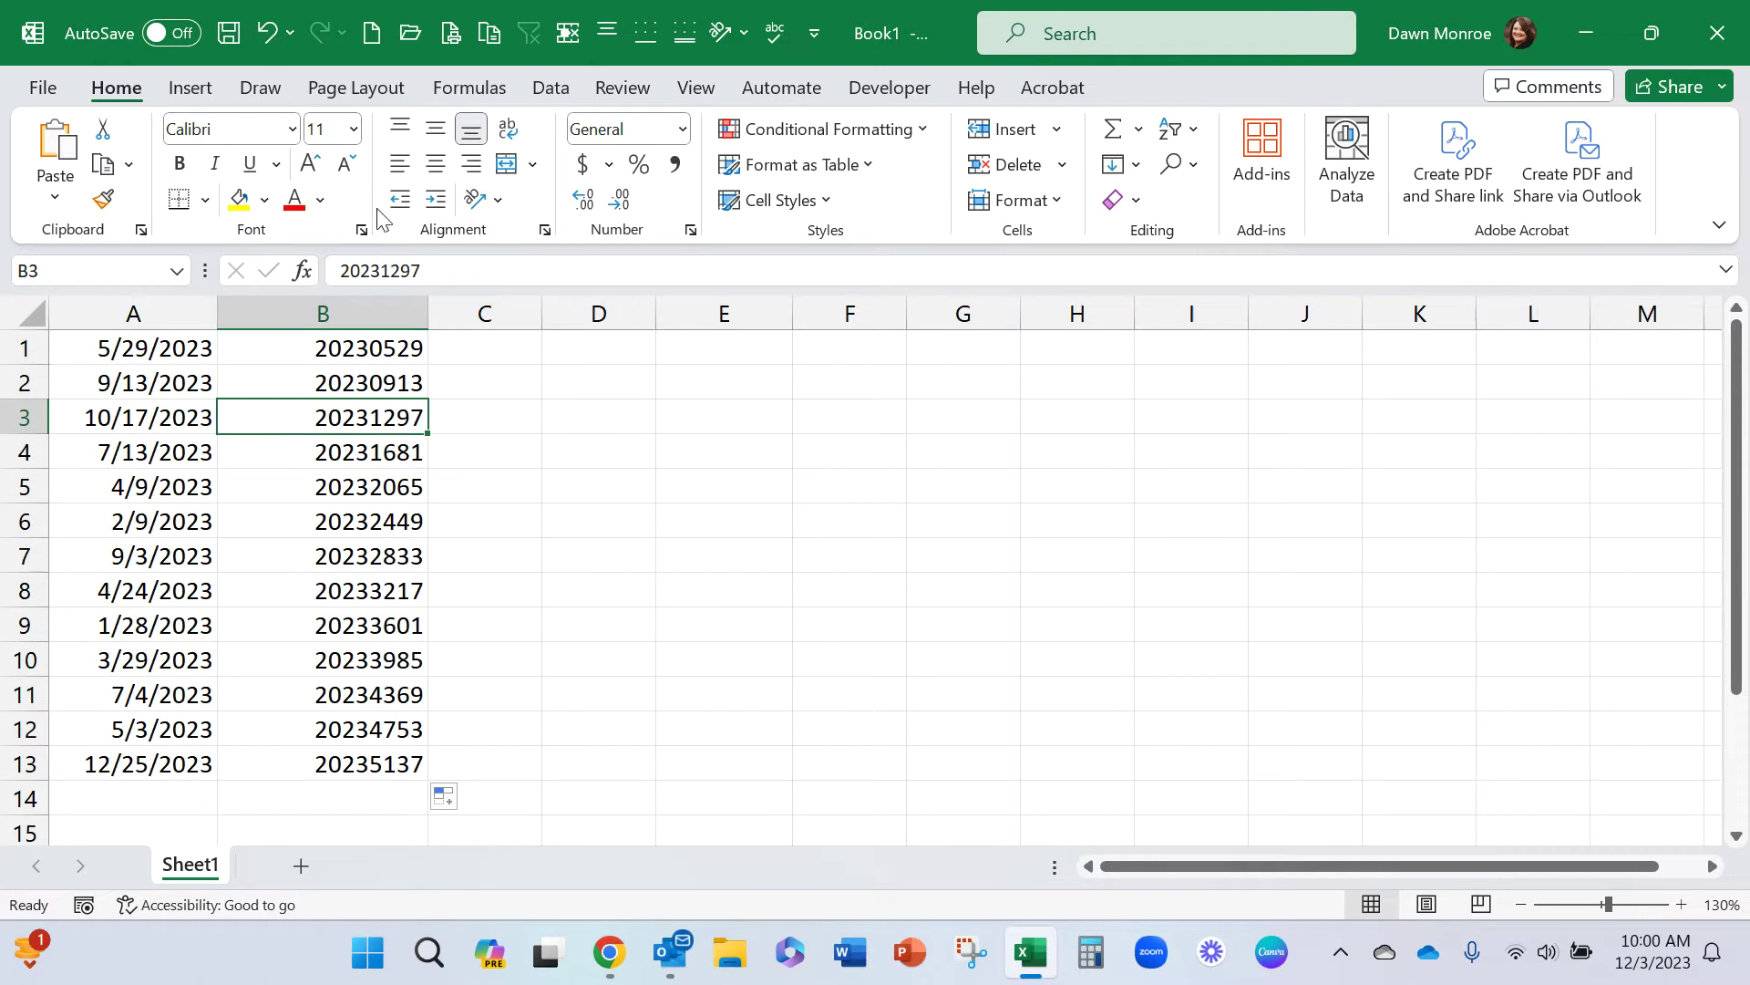
{"action": "left_click", "coordinate": [263, 35]}
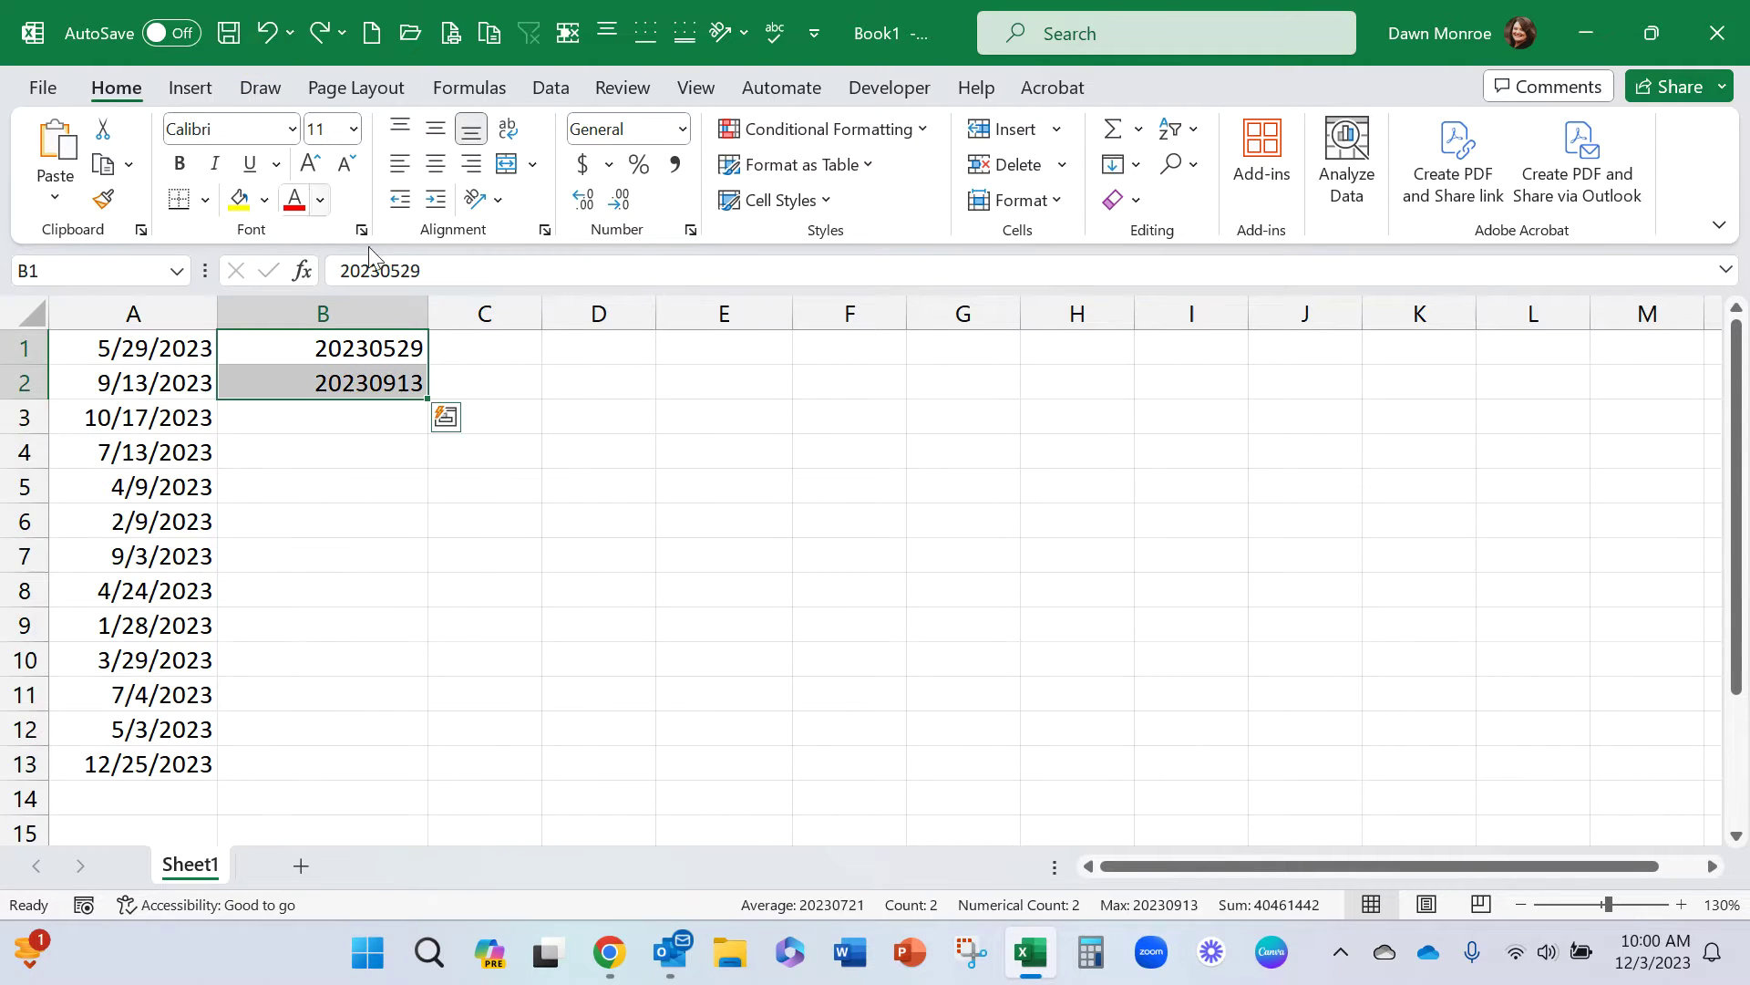
Step: Flash Fill column B from the two examples, then undo the inconsistent results
{"action": "left_click", "coordinate": [377, 420]}
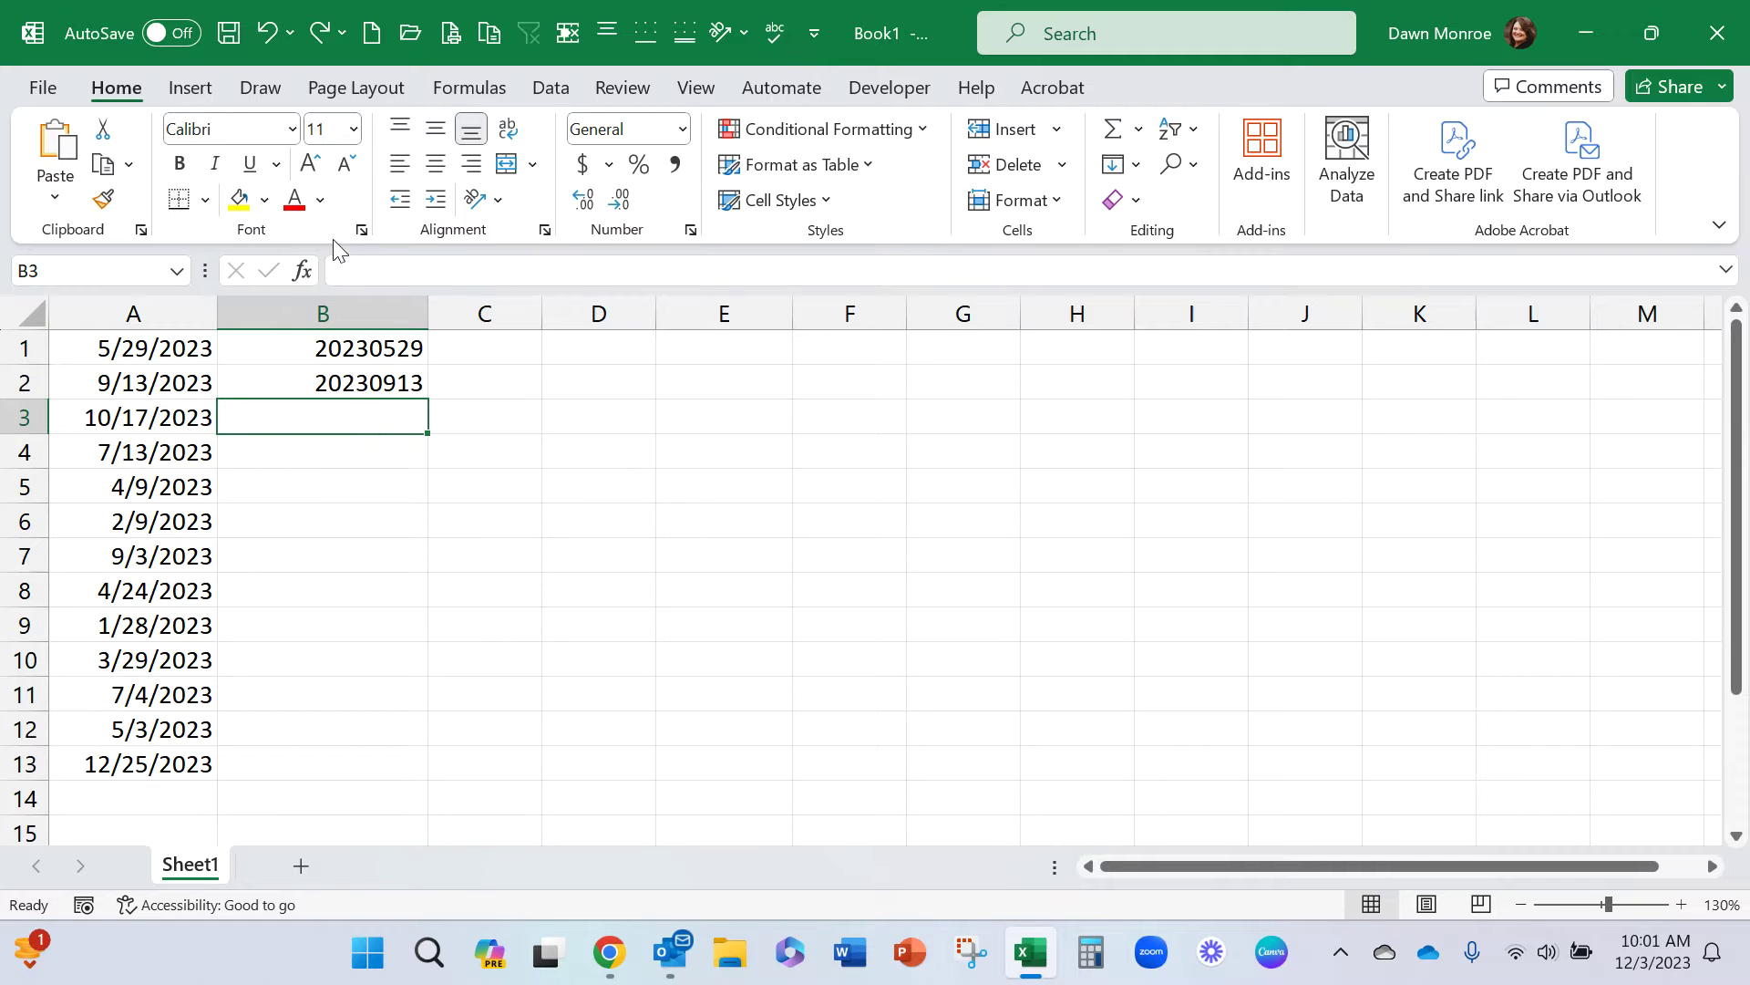
{"action": "left_click", "coordinate": [558, 89]}
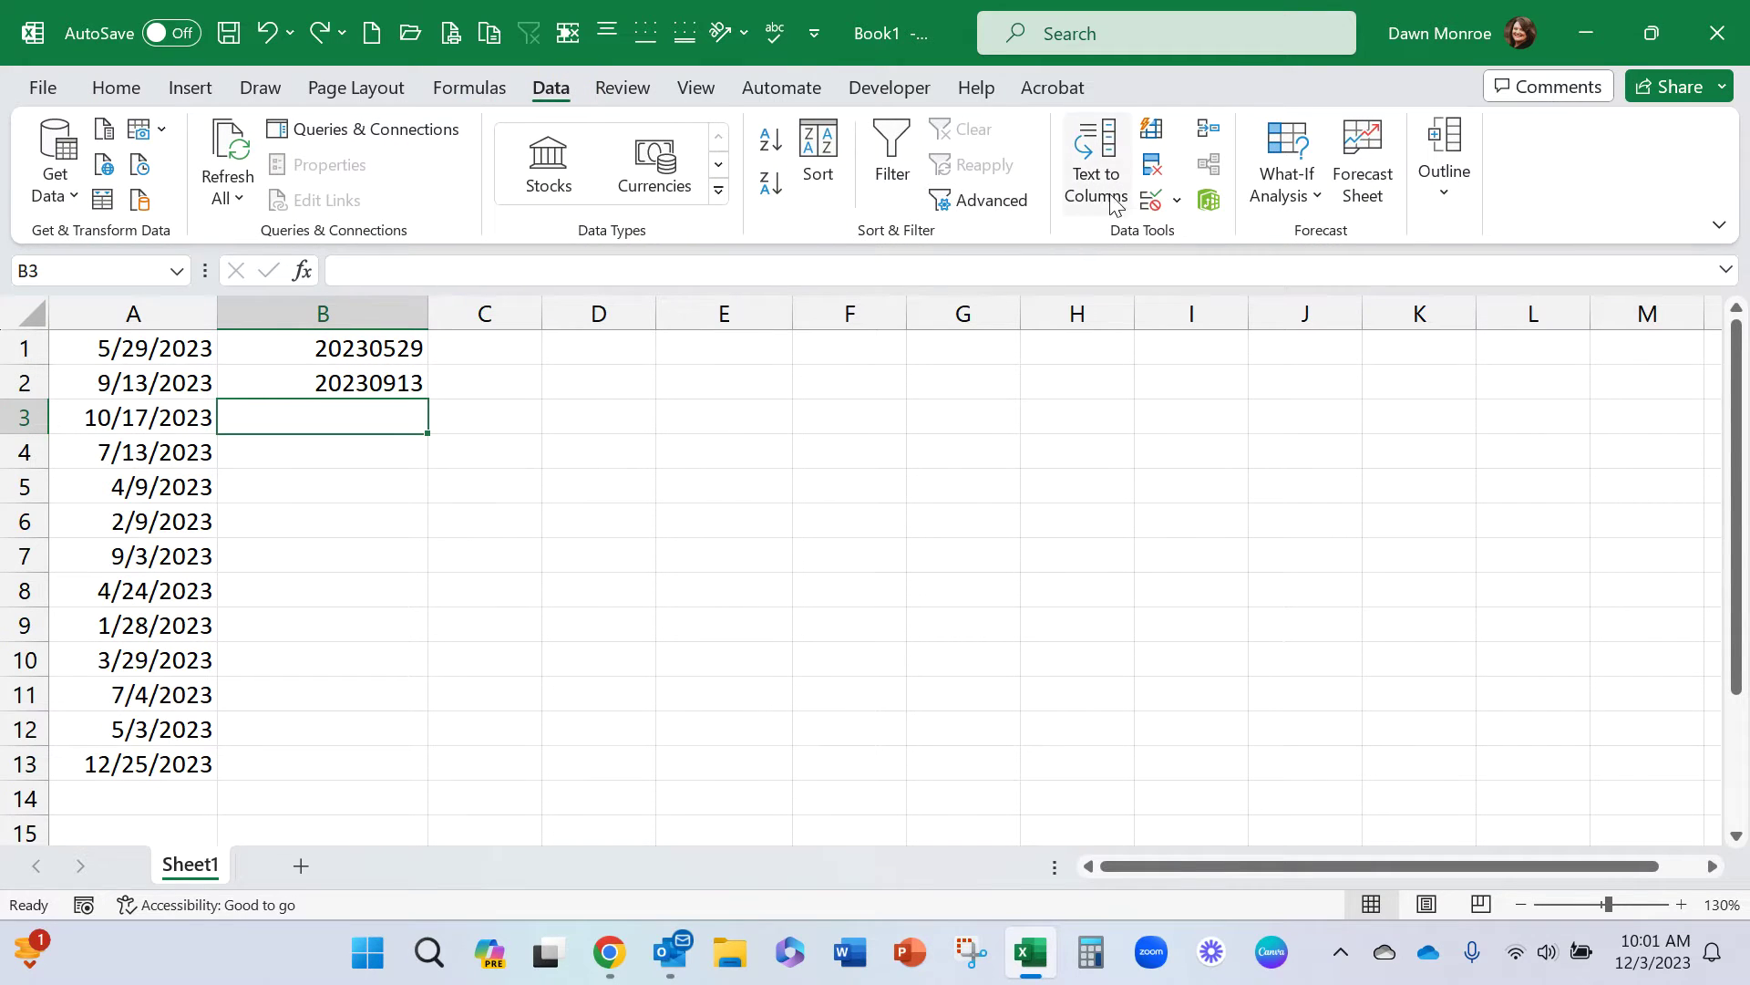
{"action": "left_click", "coordinate": [1152, 132]}
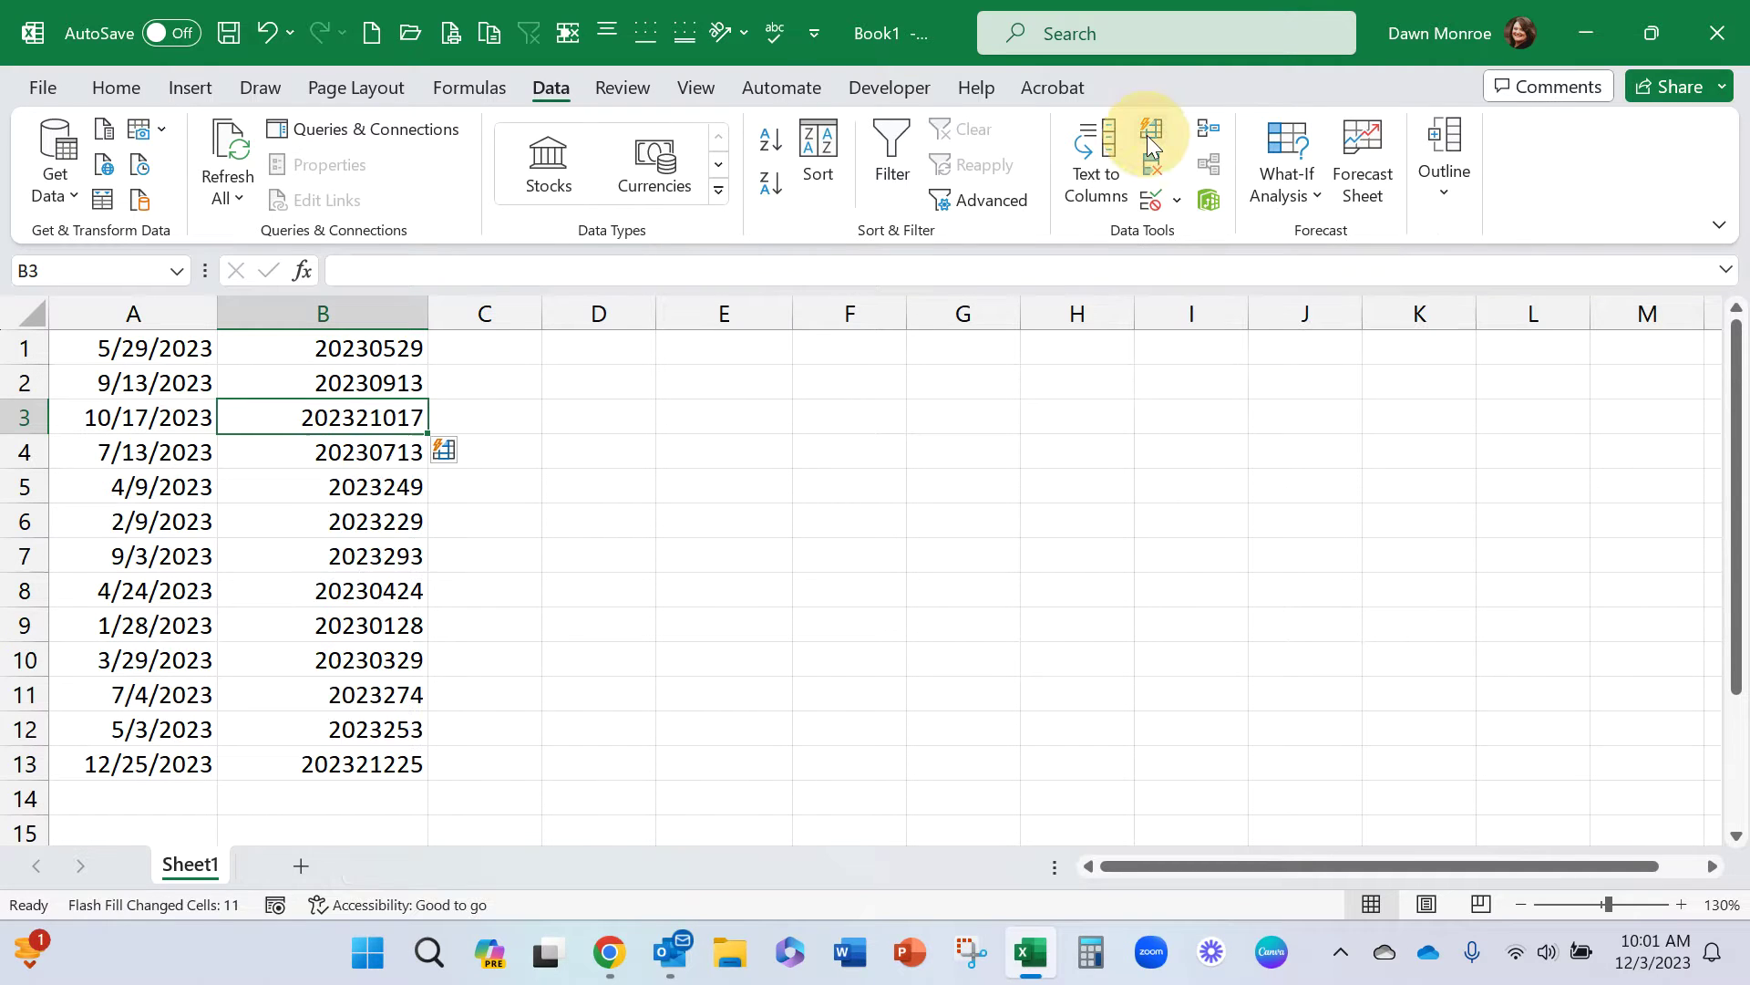
{"action": "left_click", "coordinate": [403, 489]}
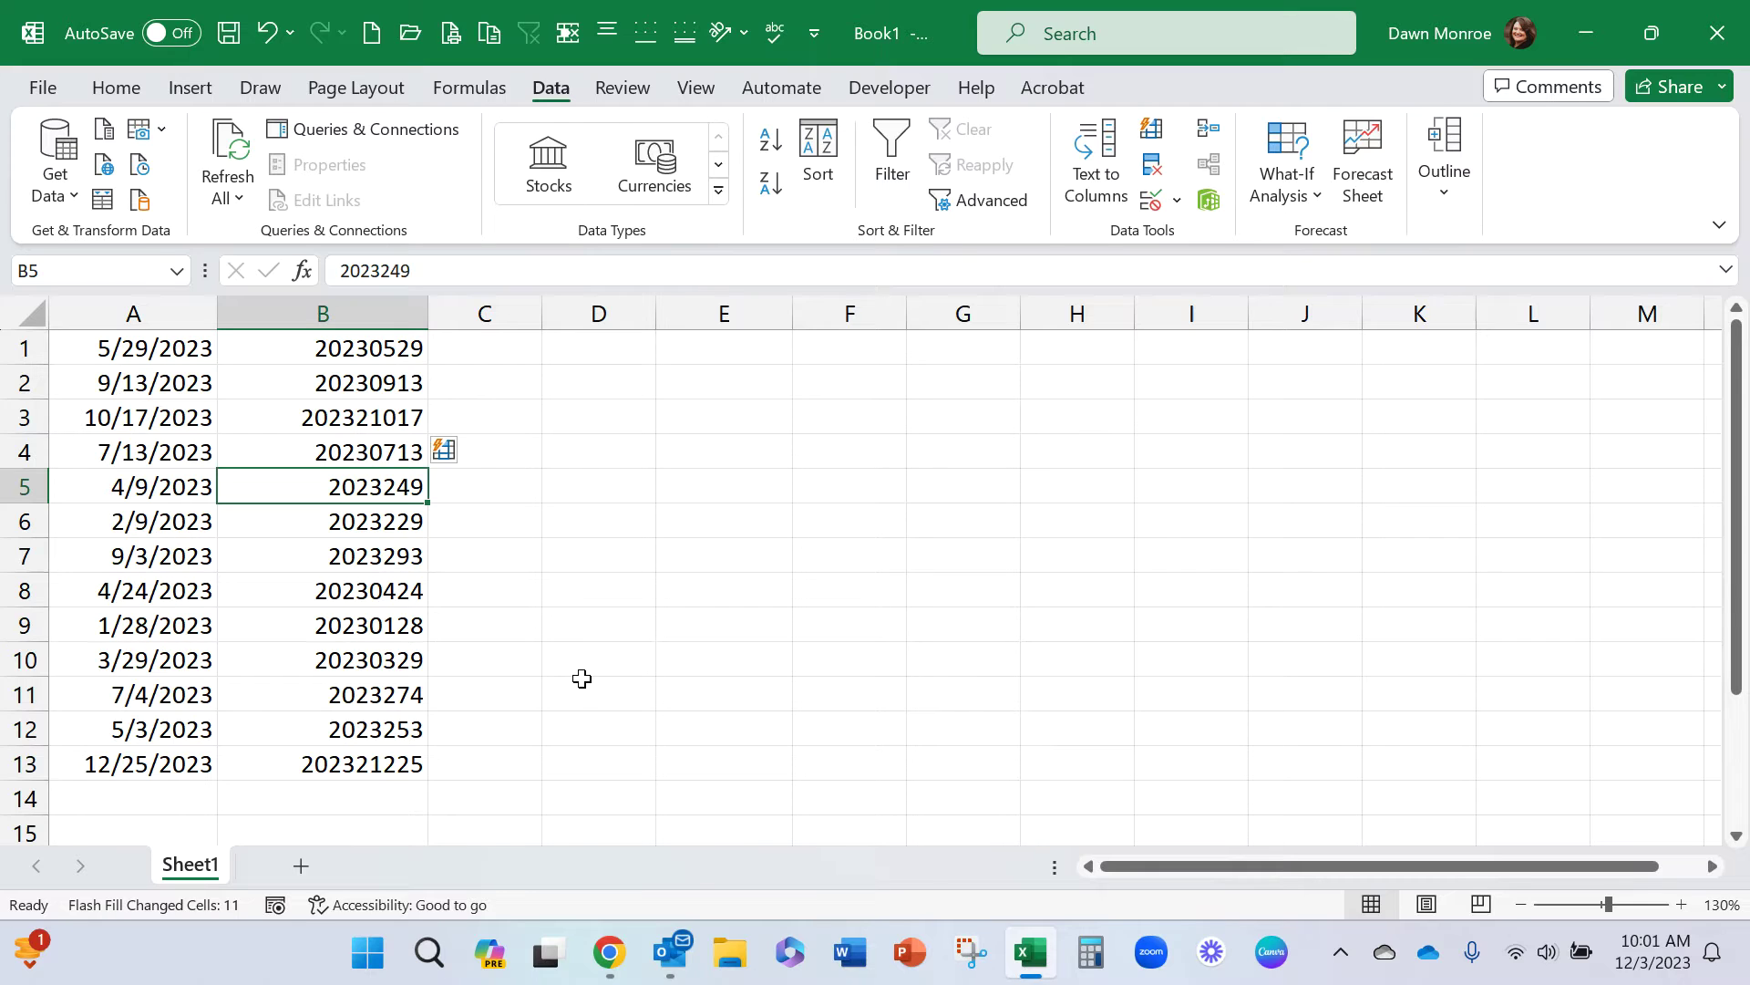
{"action": "left_click", "coordinate": [273, 39]}
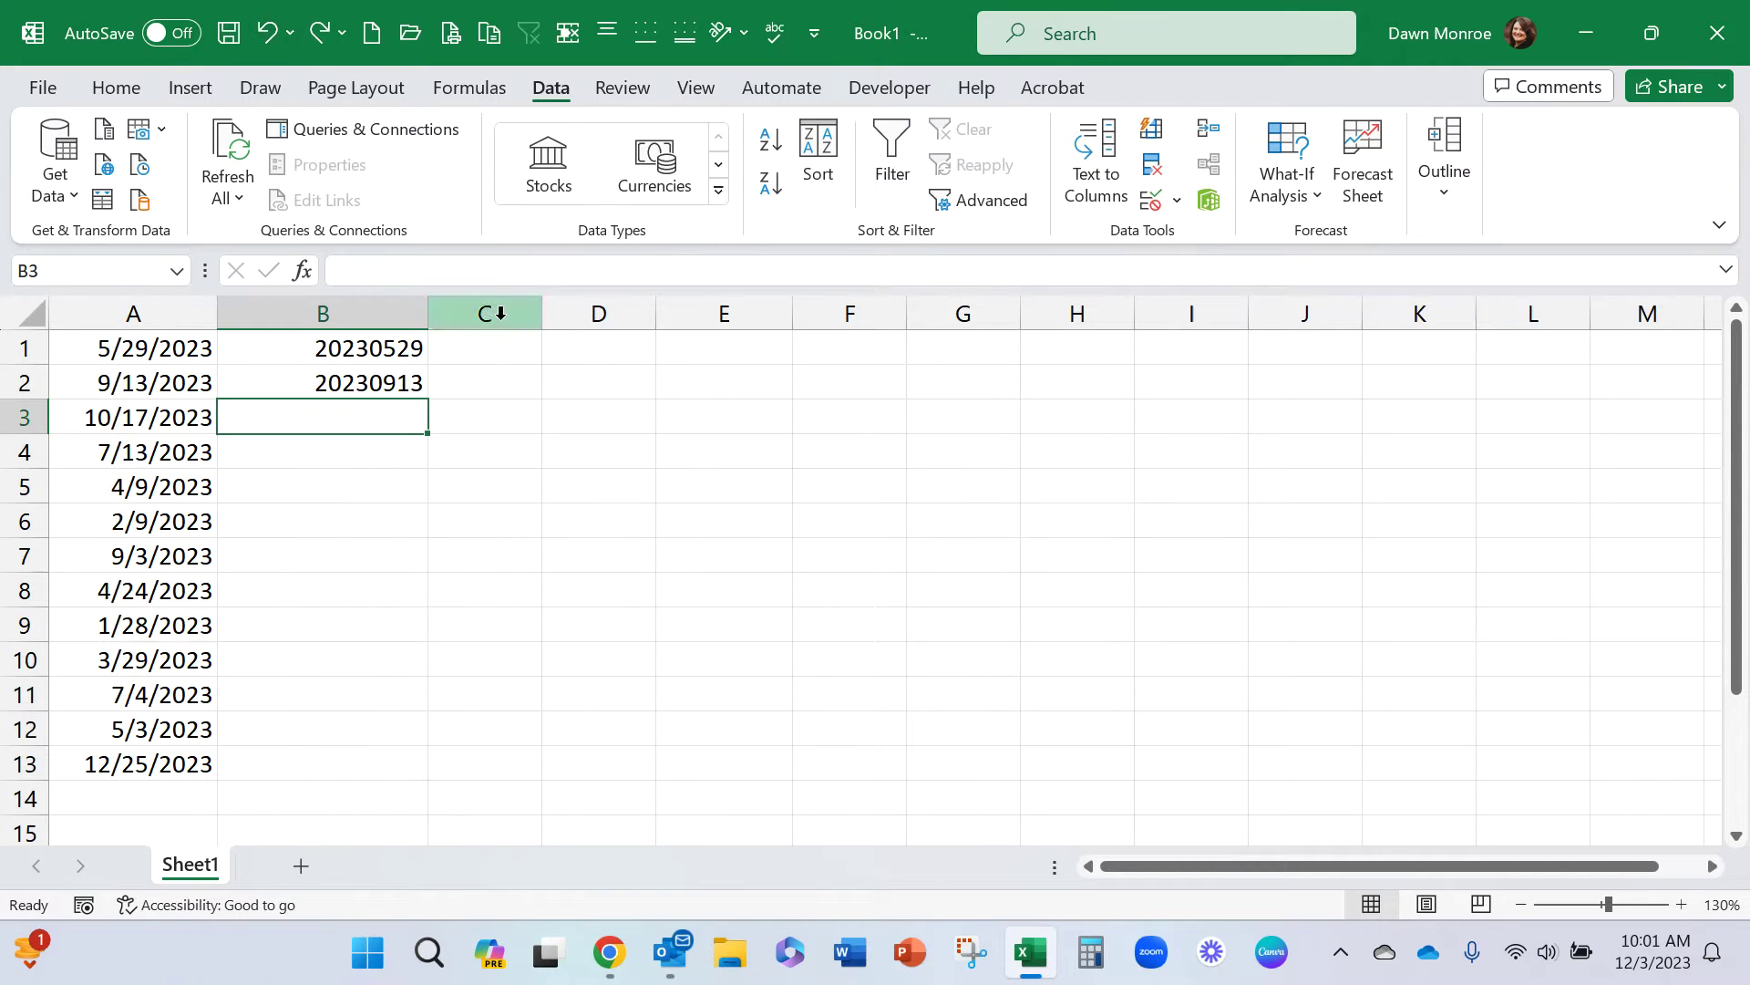
Step: Copy the dates A1:A13 into C1, widen columns C and D, and select C1:C13
{"action": "left_click_drag", "start_coordinate": [173, 347], "coordinate": [202, 769]}
{"action": "key", "text": "ctrl+c"}
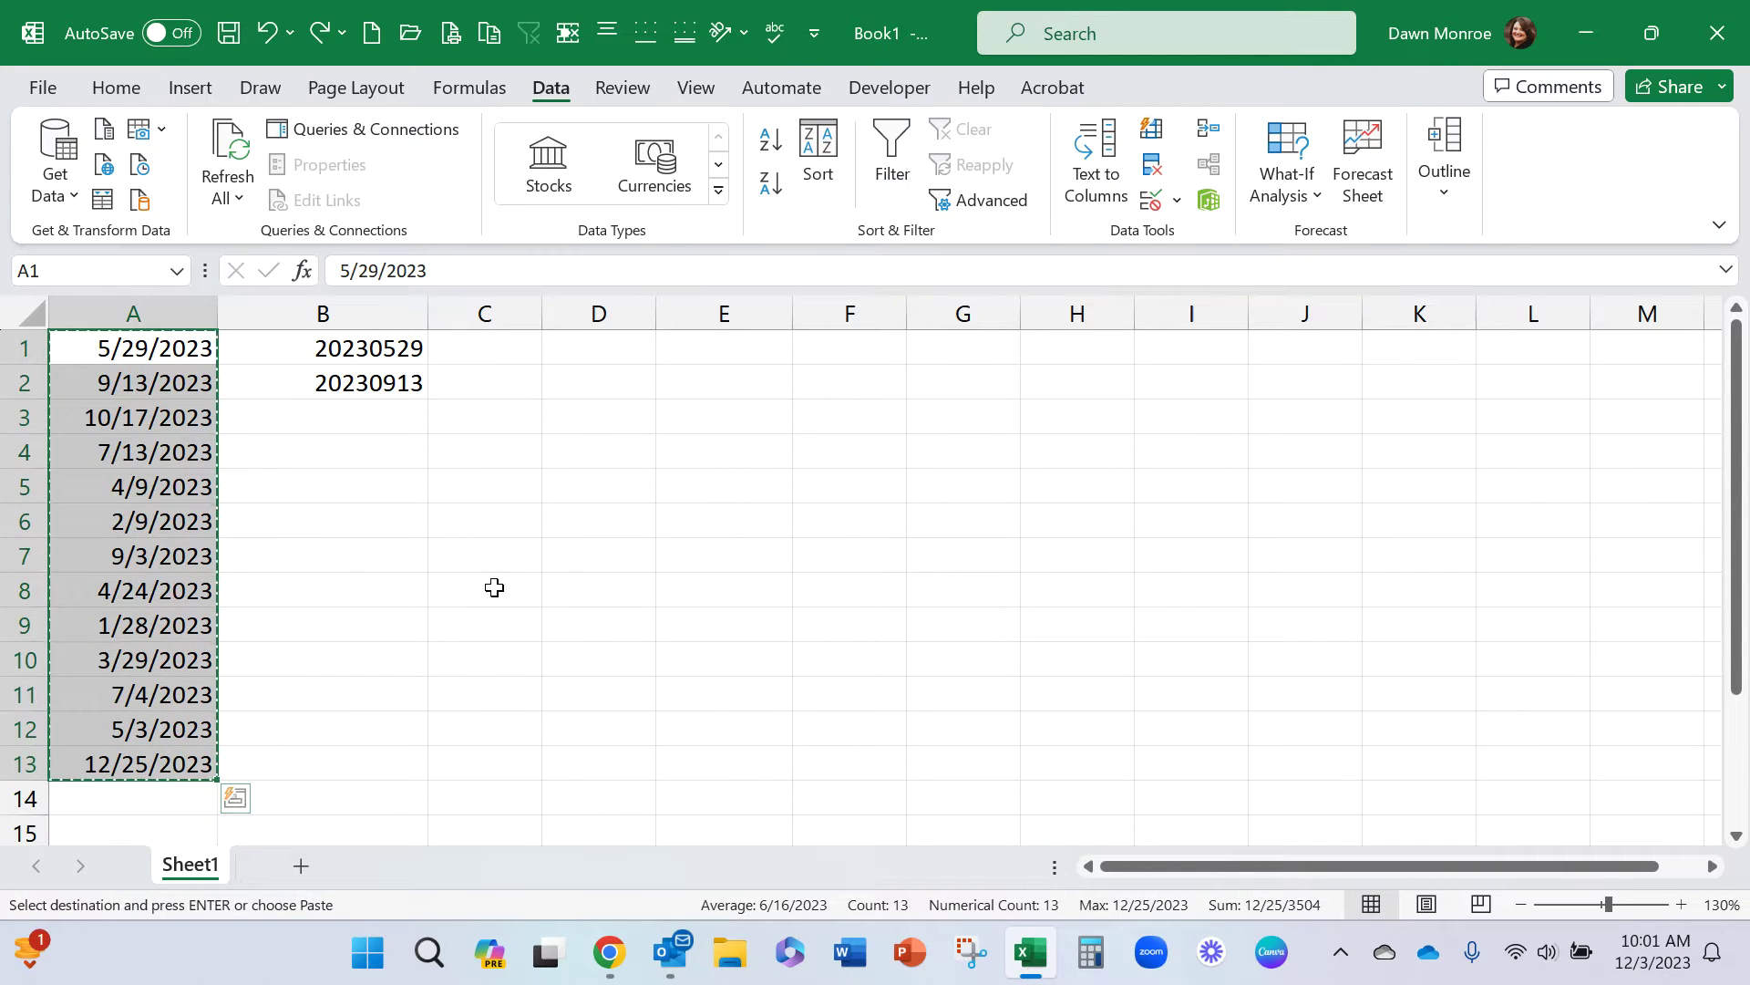
{"action": "left_click", "coordinate": [508, 352]}
{"action": "key", "text": "ctrl+v"}
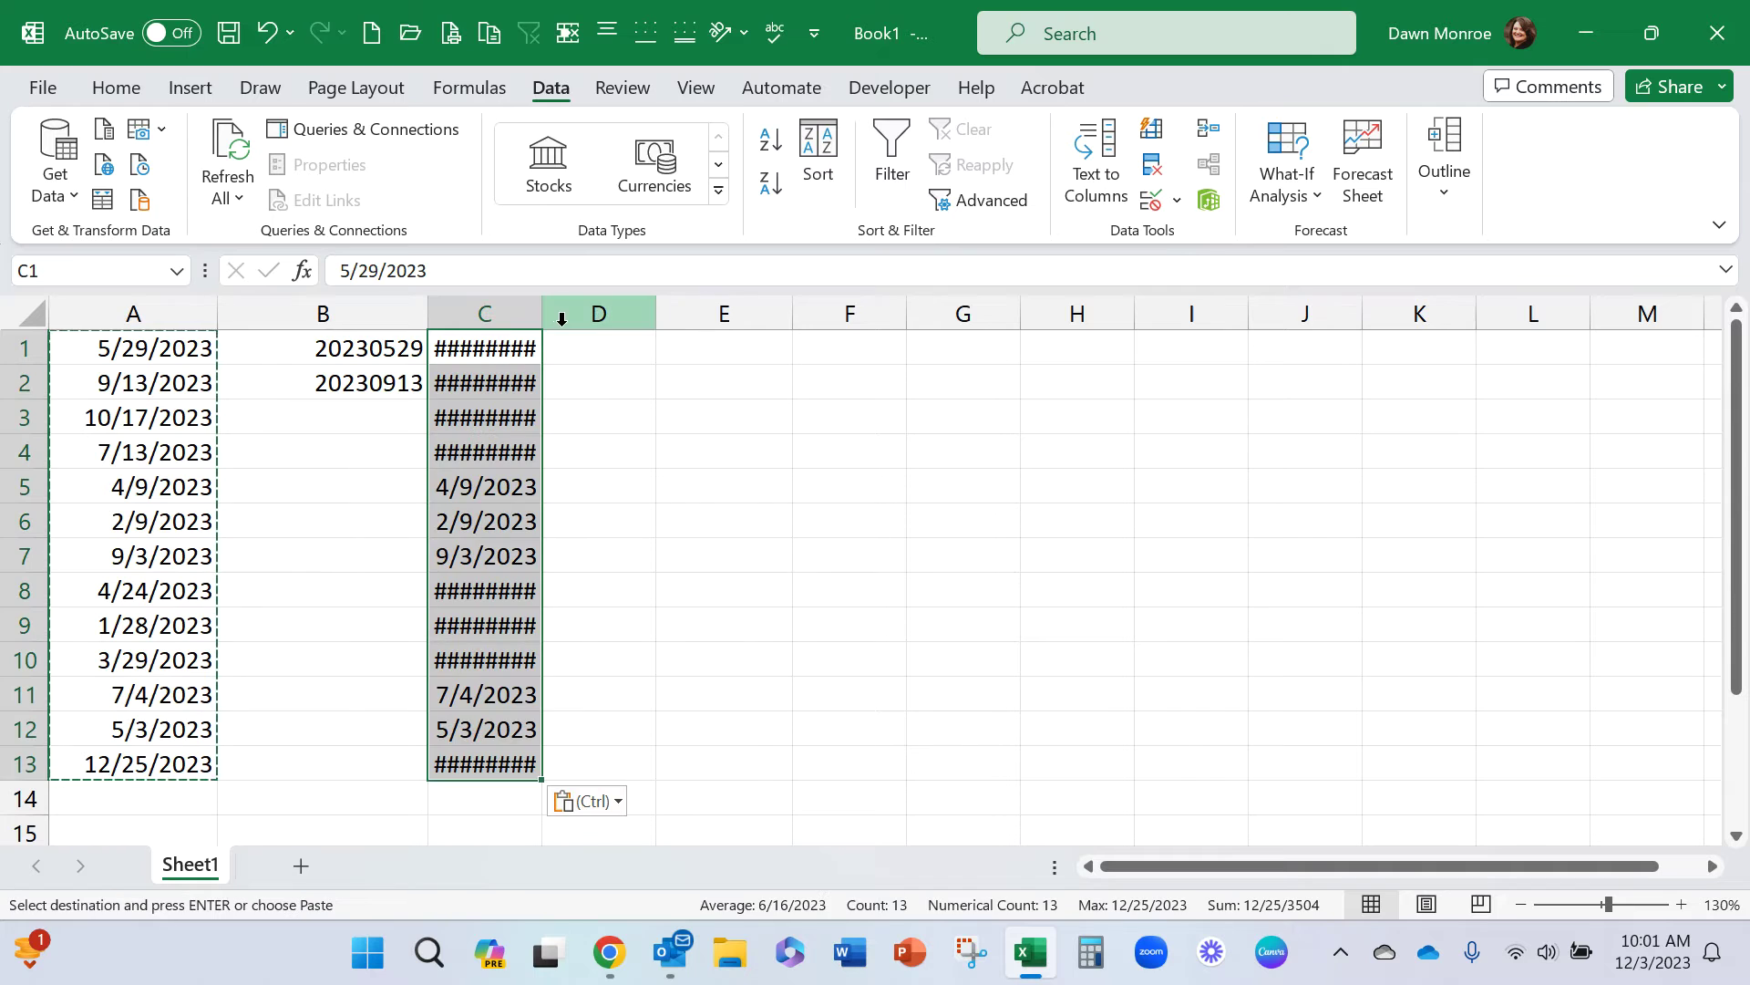
{"action": "left_click_drag", "start_coordinate": [543, 313], "coordinate": [617, 334]}
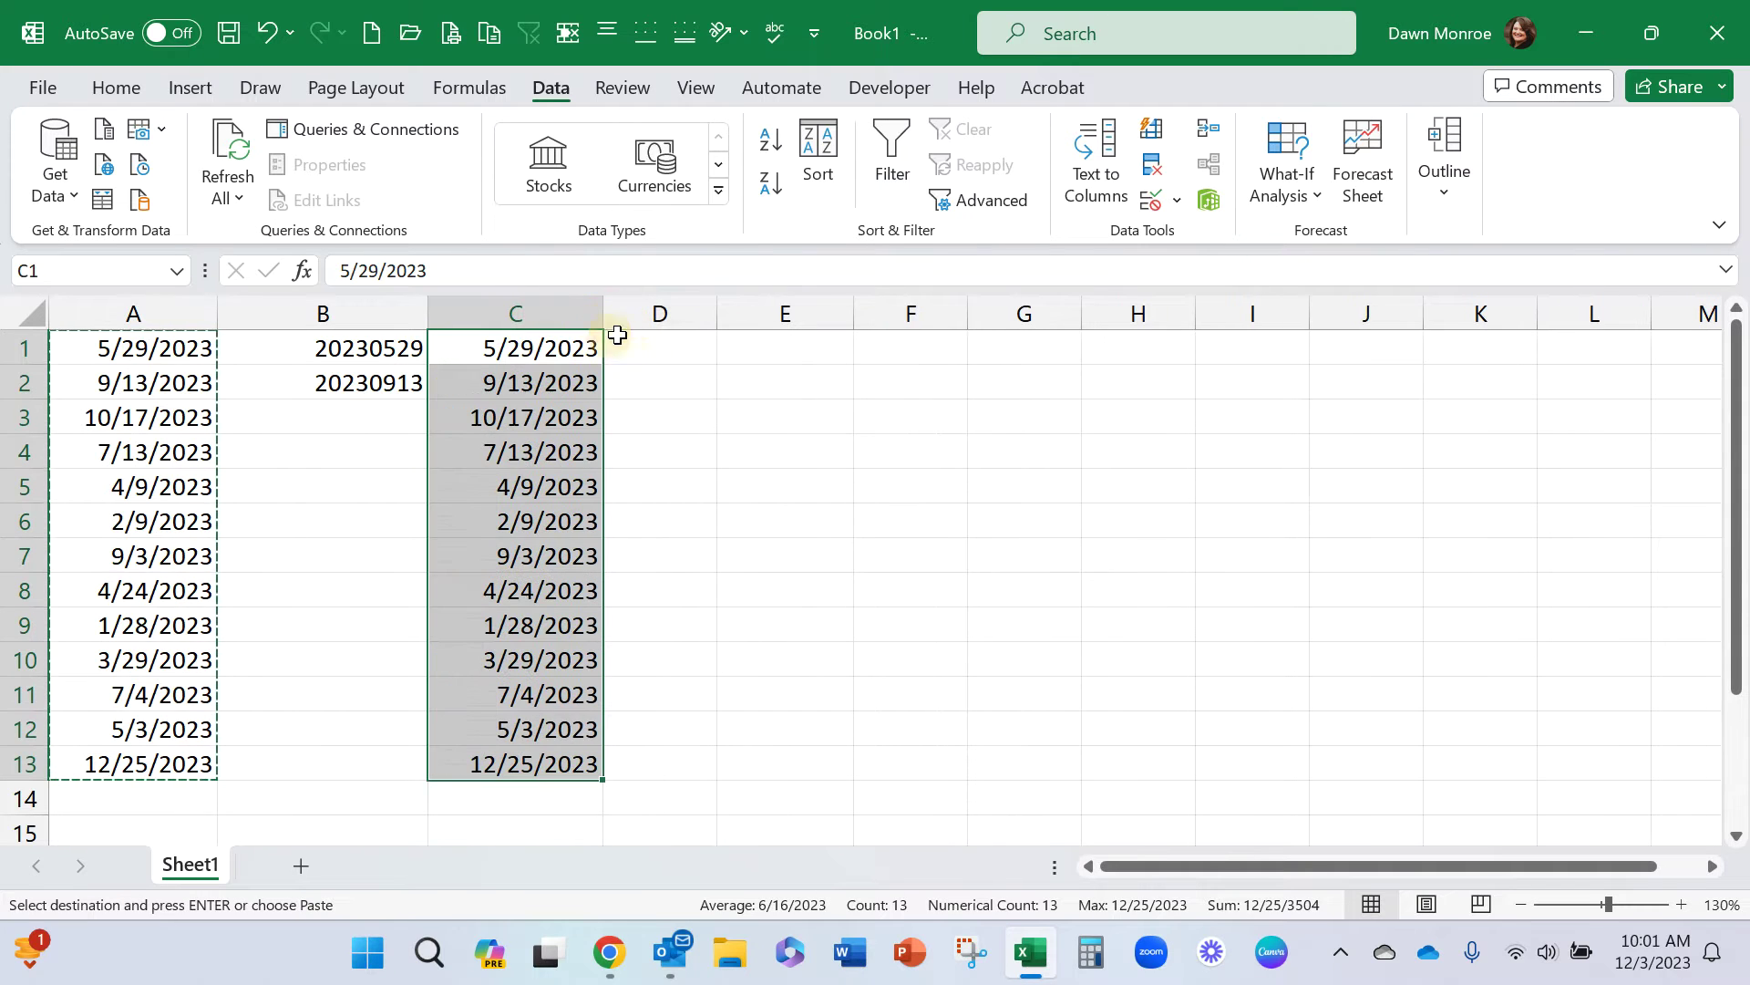
{"action": "left_click_drag", "start_coordinate": [716, 315], "coordinate": [825, 326]}
{"action": "left_click", "coordinate": [700, 355]}
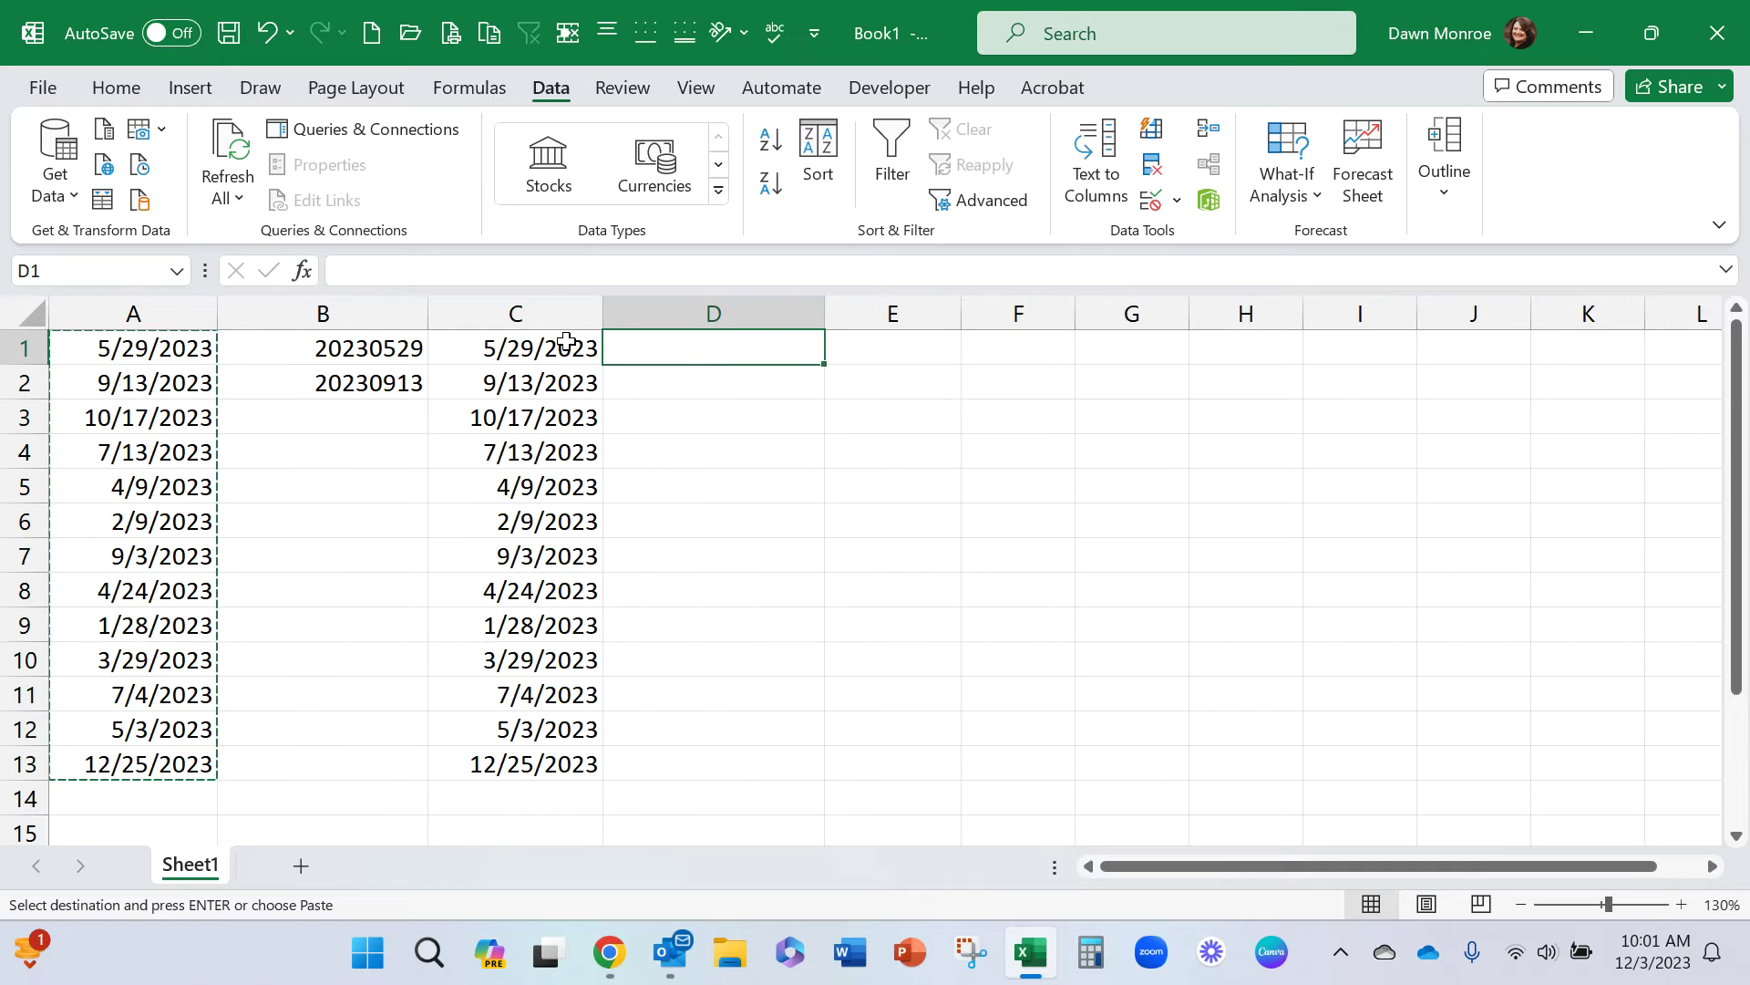
{"action": "left_click_drag", "start_coordinate": [565, 343], "coordinate": [599, 766]}
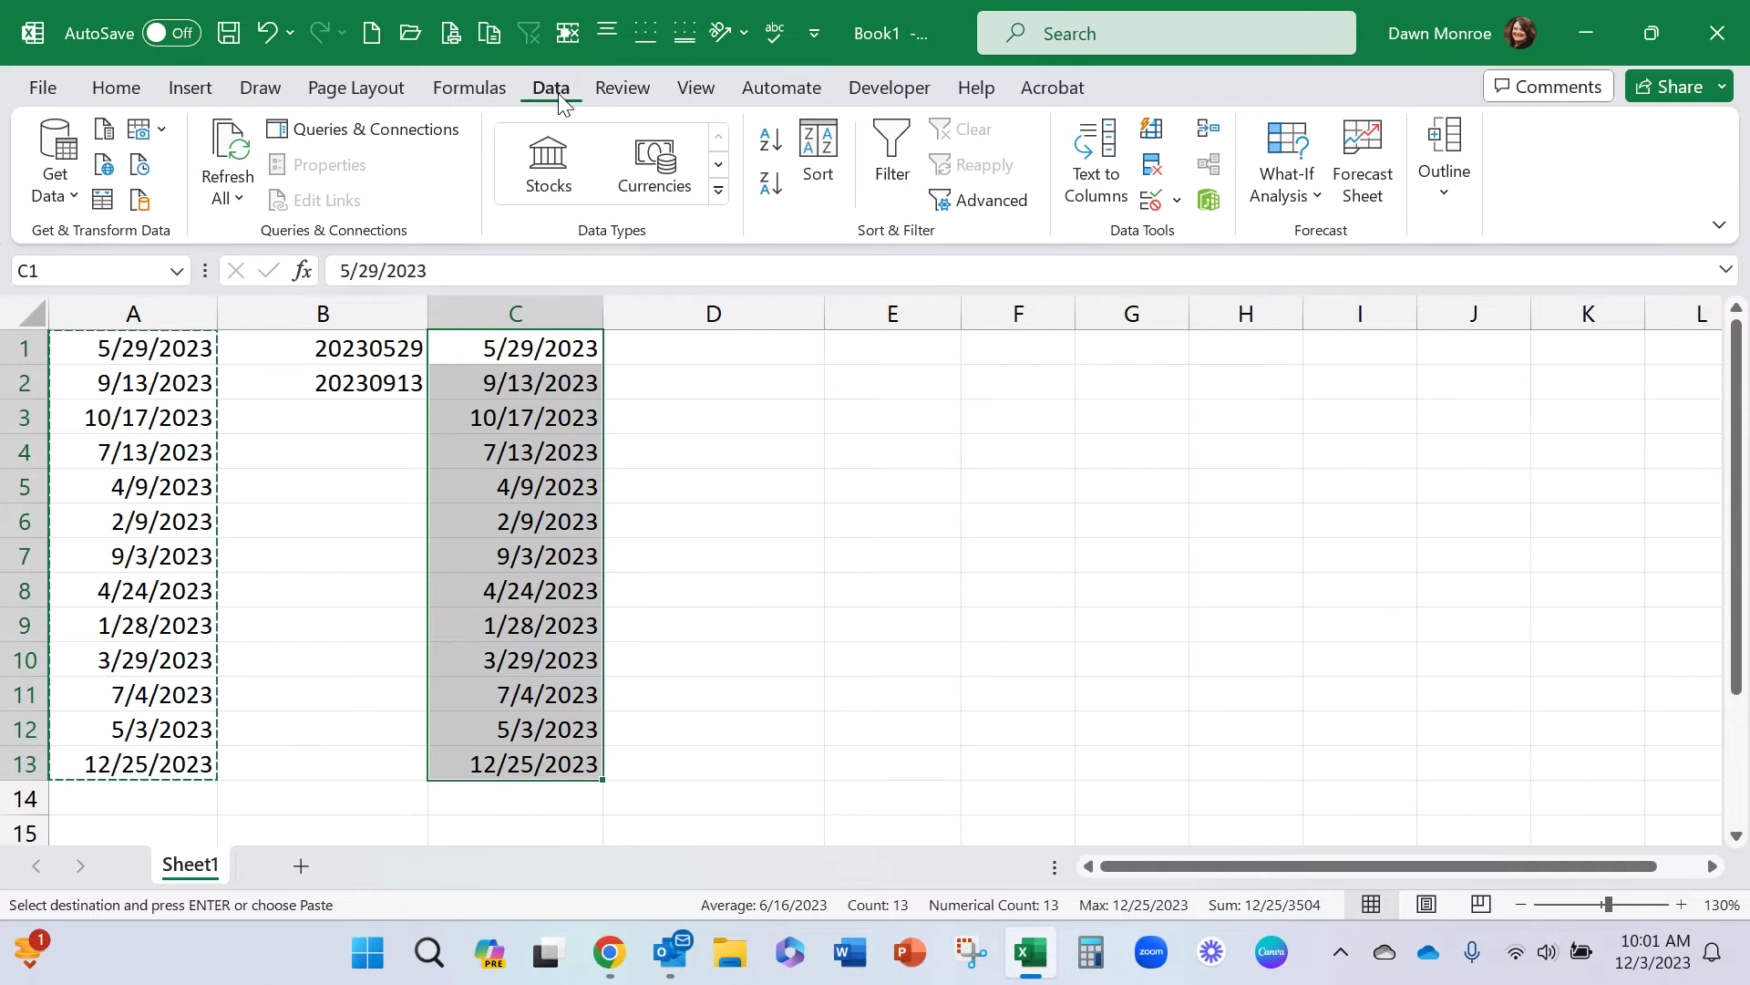
Step: Apply the 2012-03-14 Date type to C1:C13 so dates read like 2023-05-29
{"action": "left_click", "coordinate": [122, 91]}
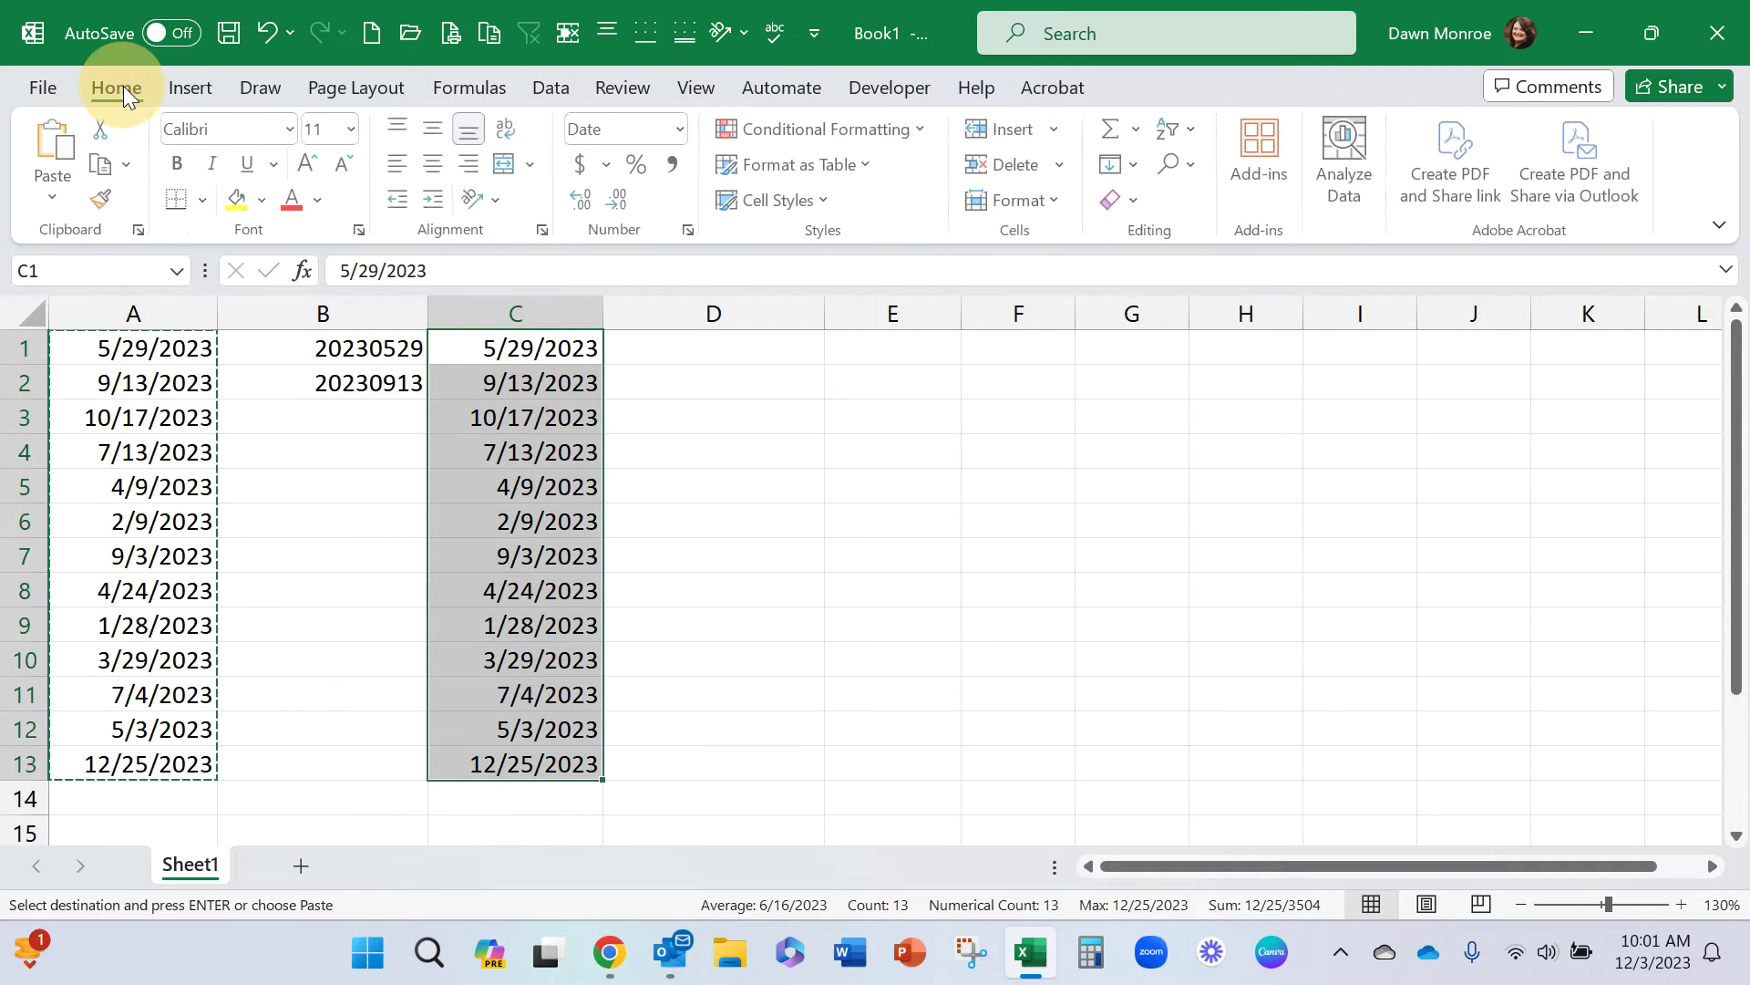
{"action": "left_click", "coordinate": [683, 131]}
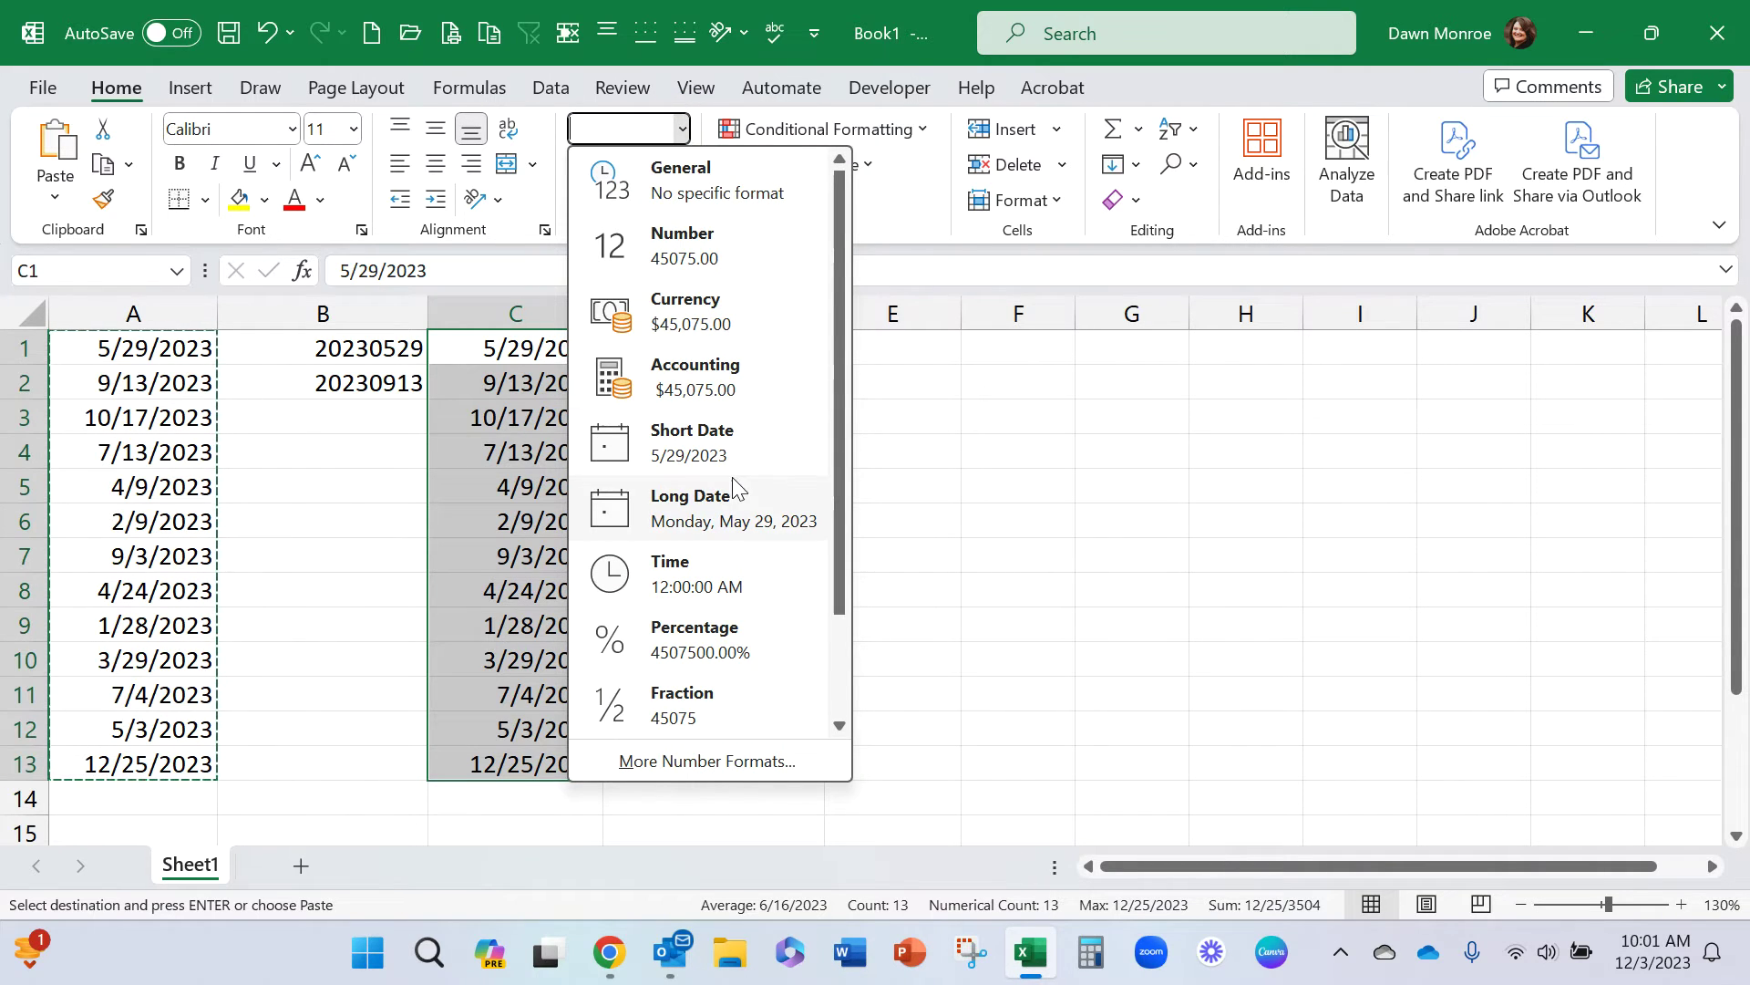
{"action": "left_click", "coordinate": [732, 768]}
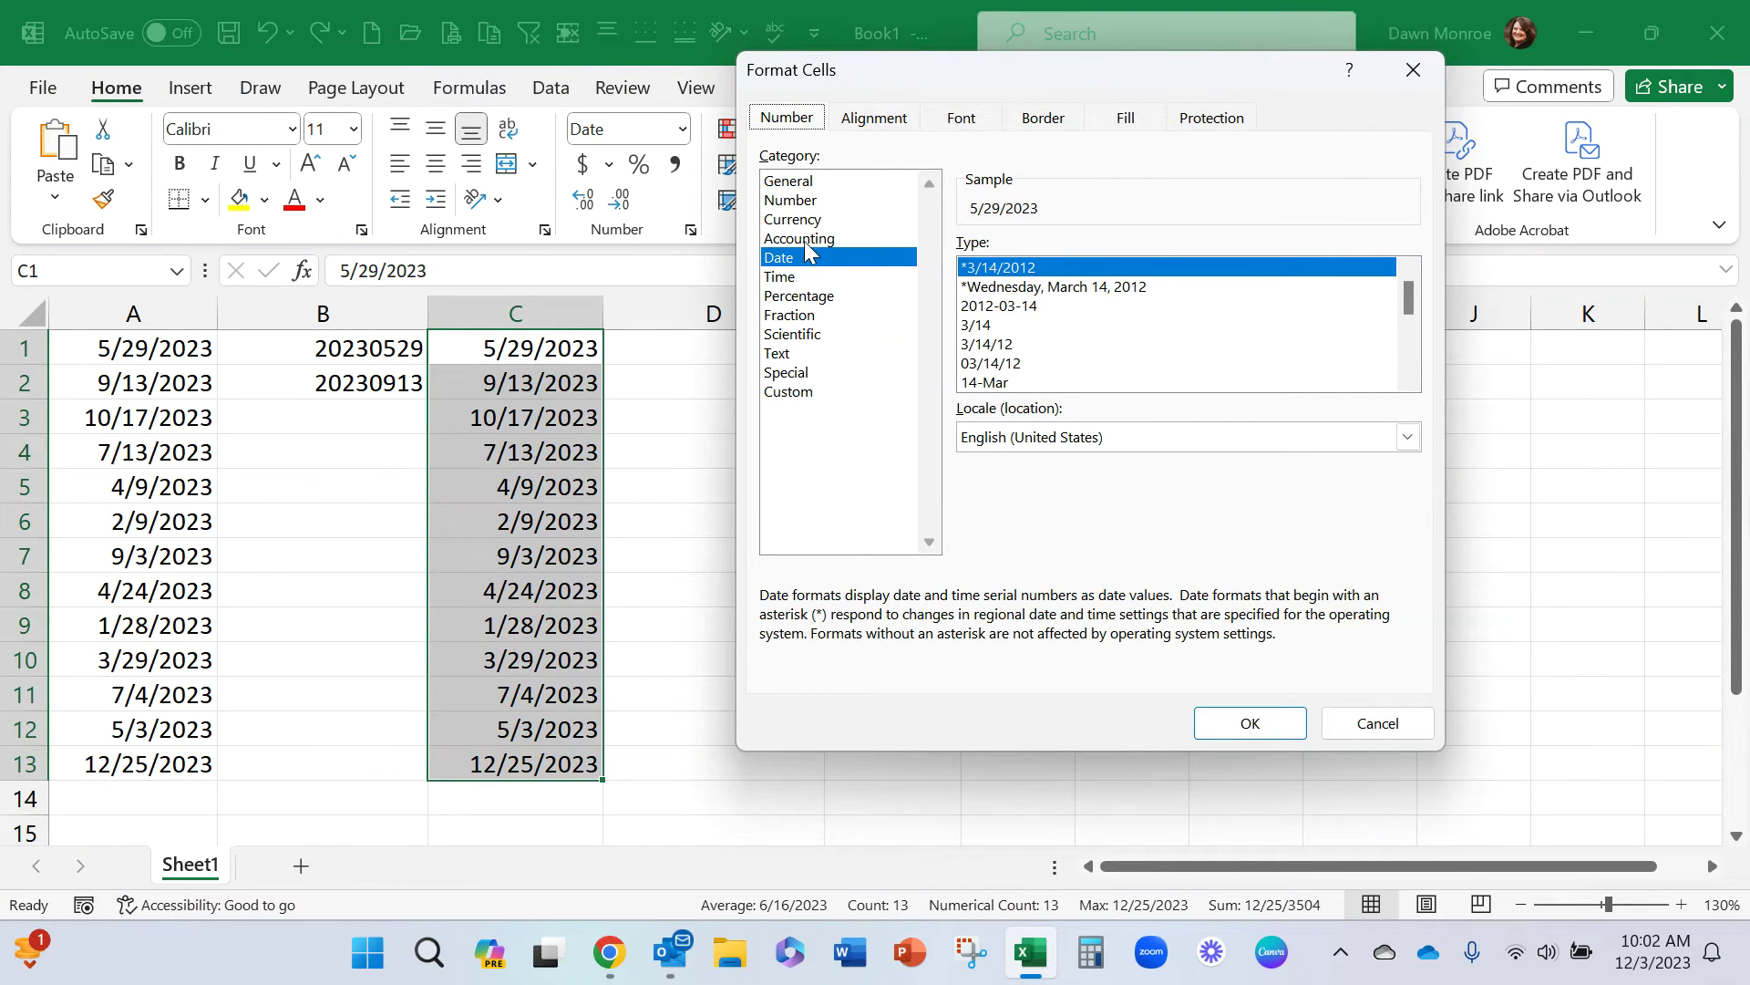
{"action": "left_click", "coordinate": [1025, 307]}
{"action": "left_click", "coordinate": [1272, 719]}
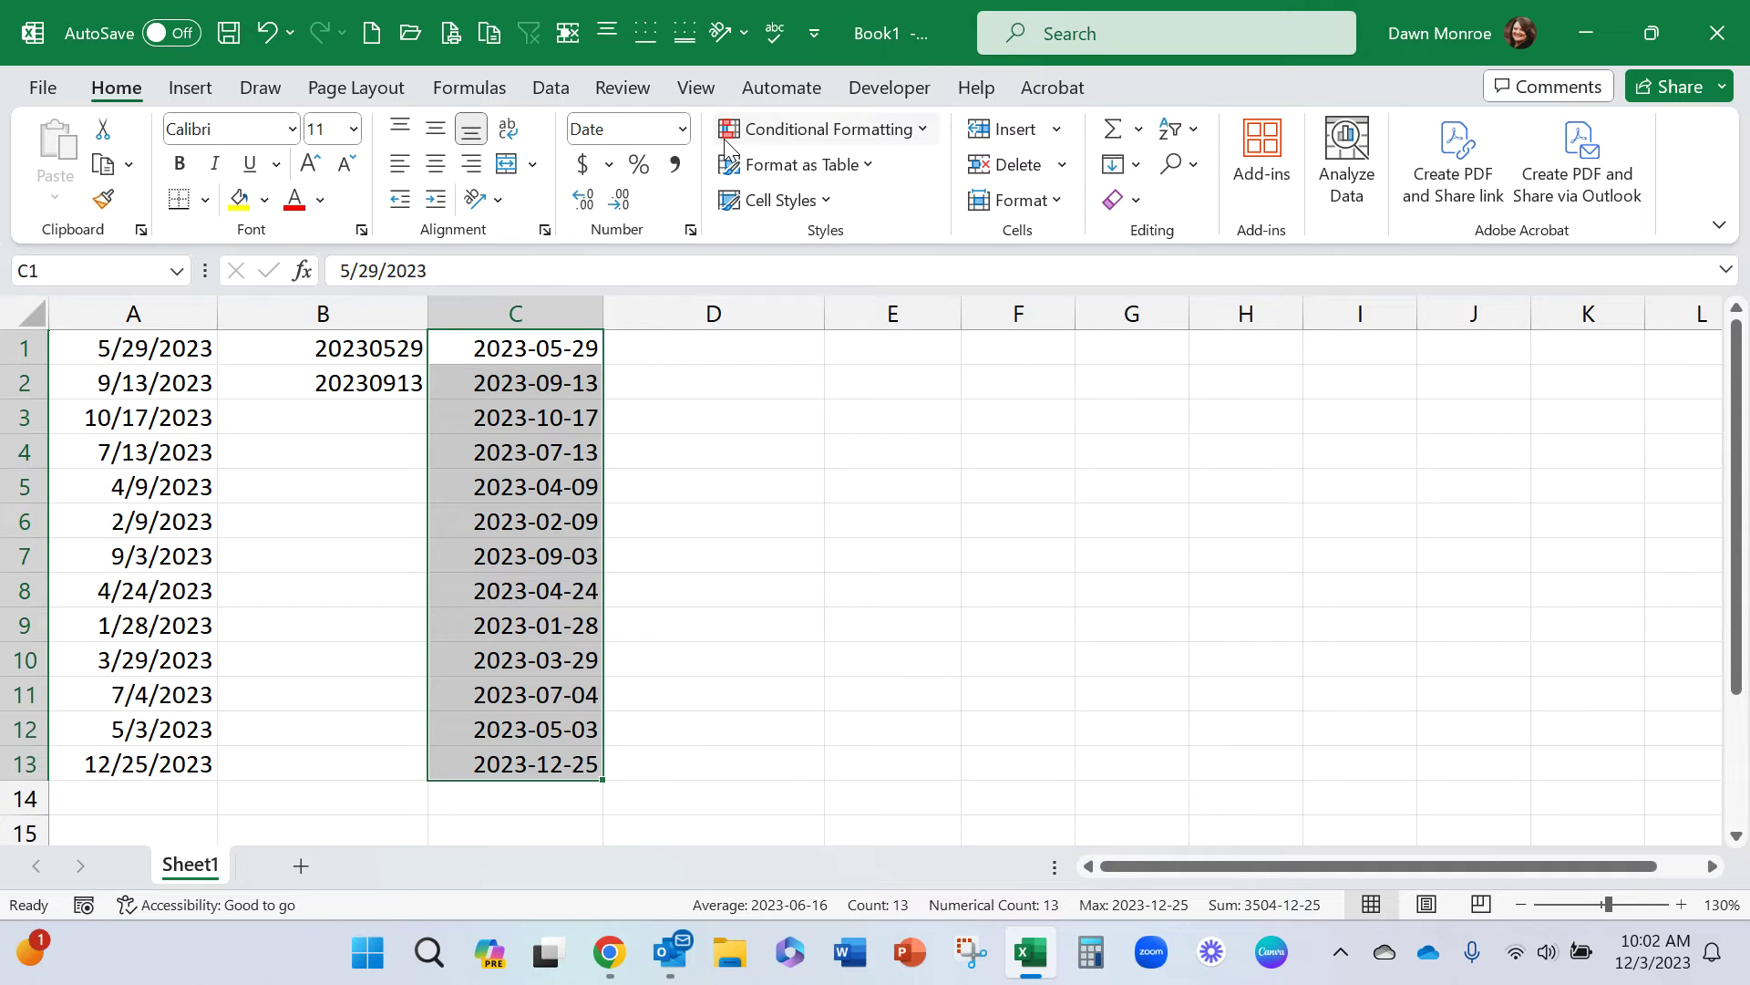
Step: Edit the Custom format code to yyyymmdd, removing the hyphens, so dates read like 20230529
{"action": "left_click", "coordinate": [684, 128]}
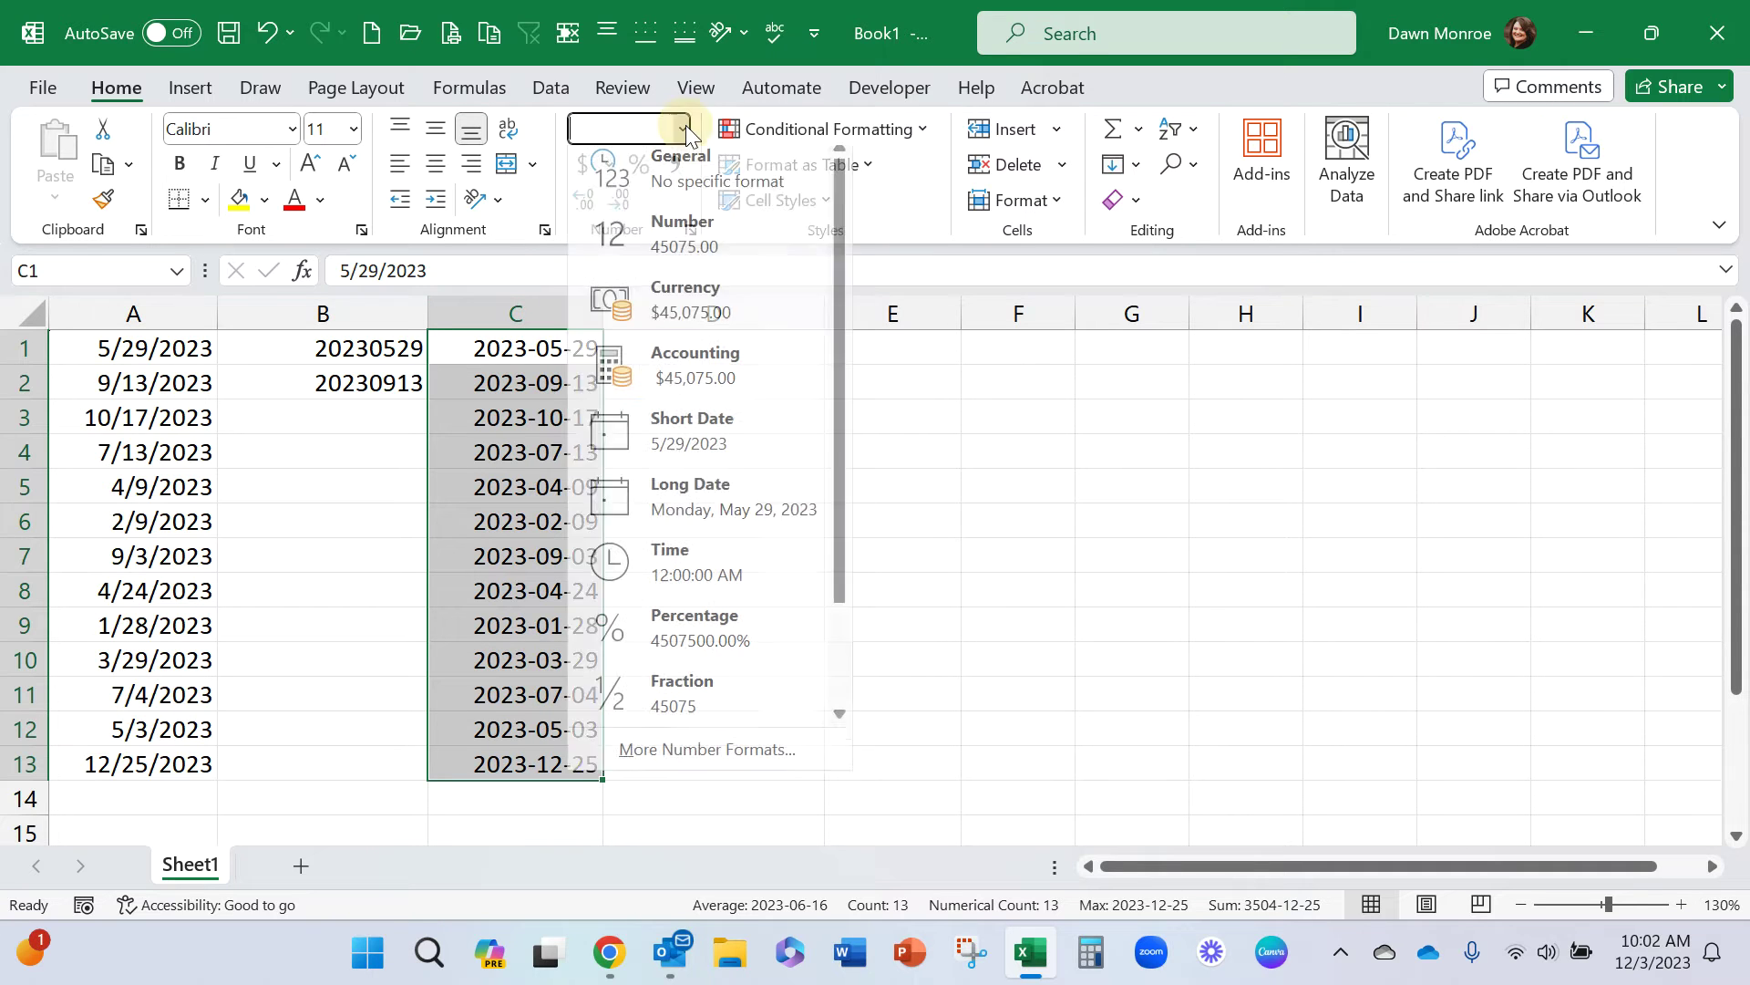
{"action": "left_click", "coordinate": [728, 766]}
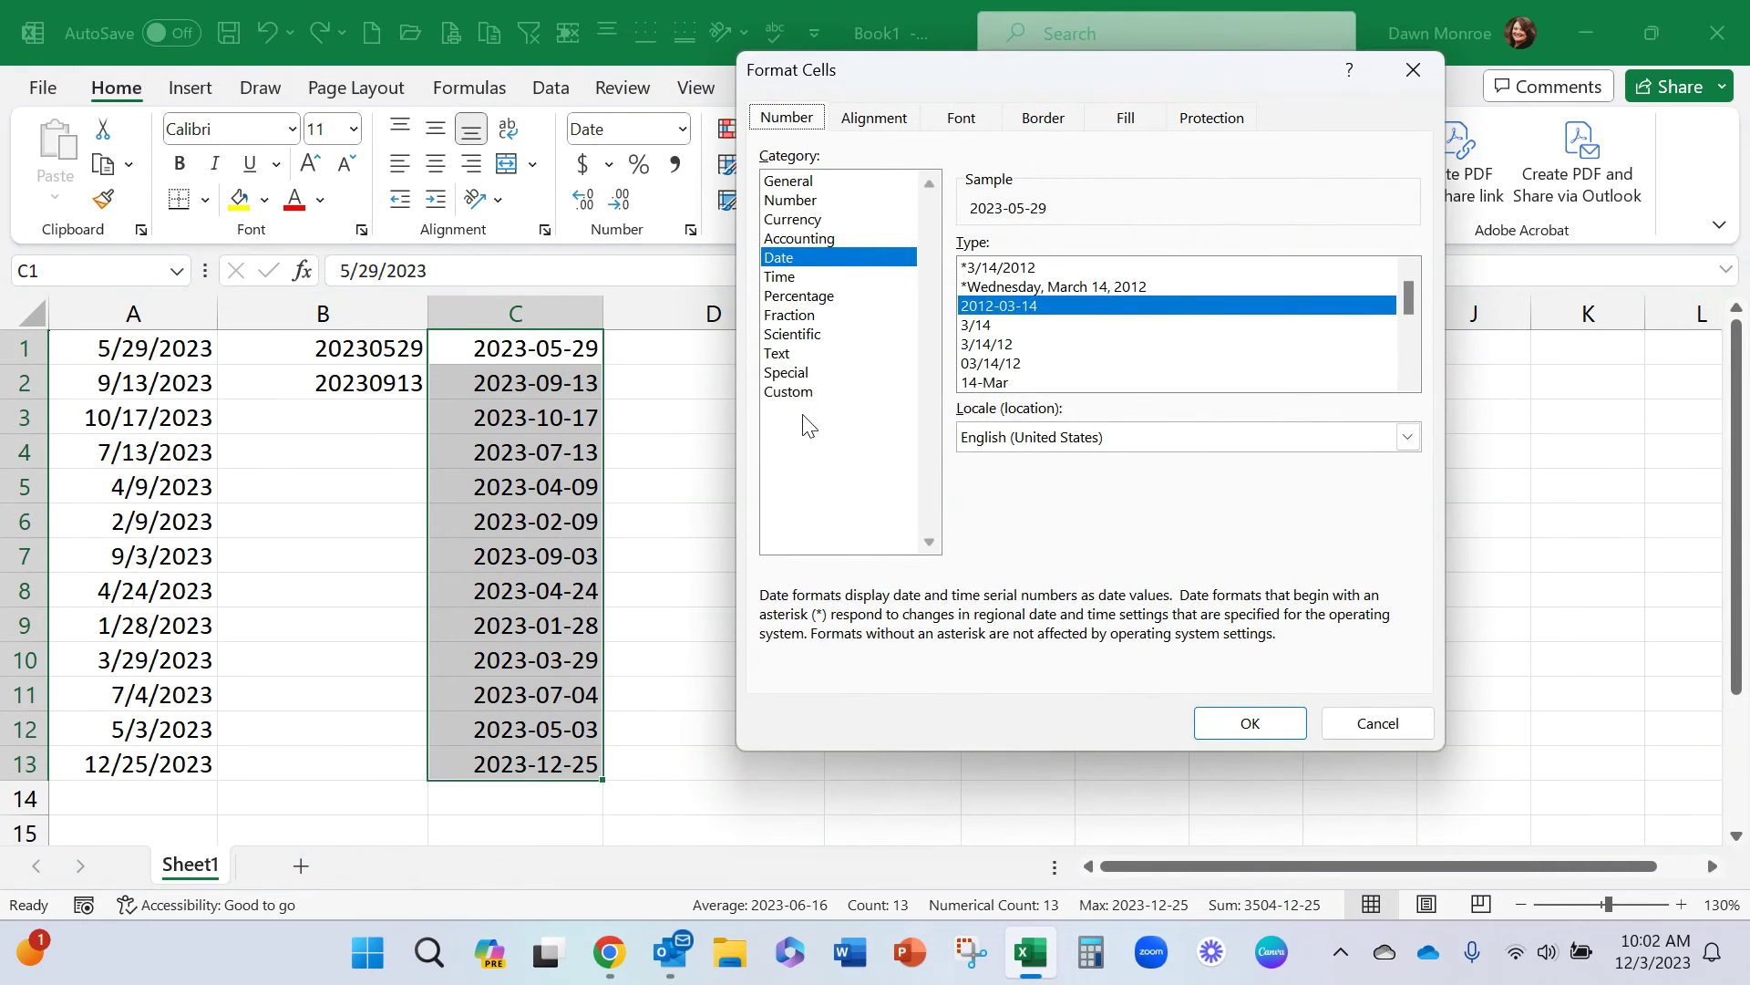
{"action": "left_click", "coordinate": [800, 391]}
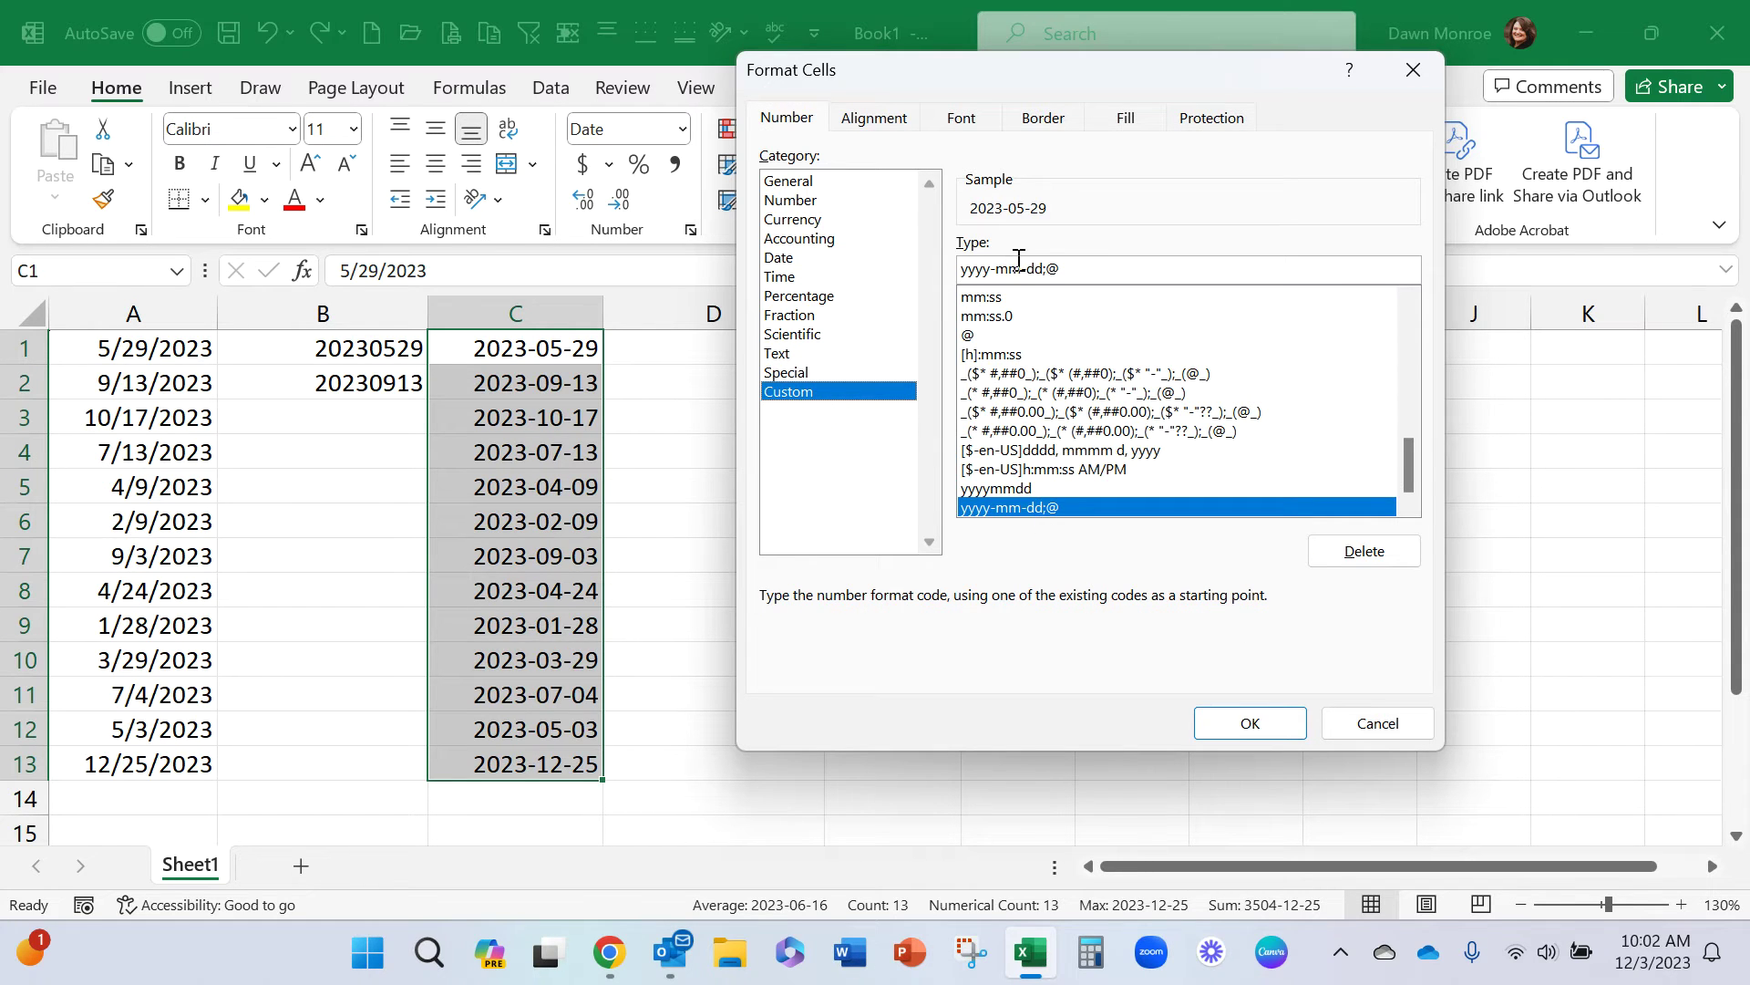
{"action": "left_click", "coordinate": [1085, 267]}
{"action": "key", "text": "BackSpace"}
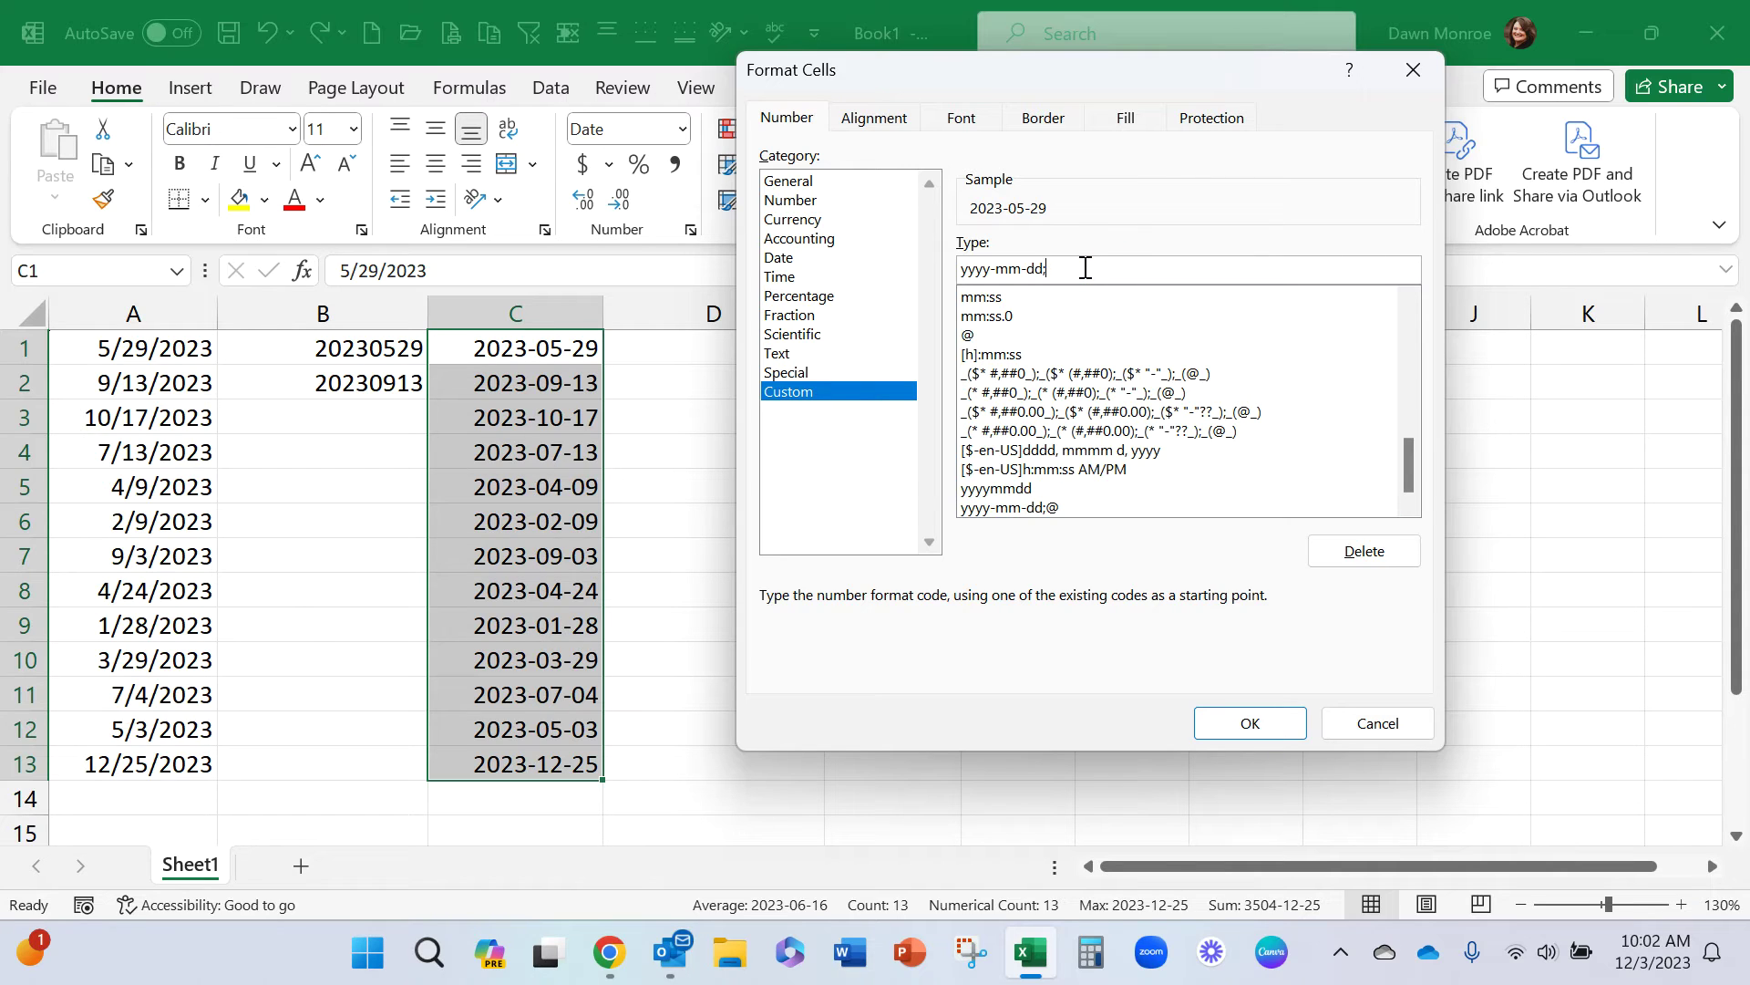
{"action": "left_click", "coordinate": [1028, 268]}
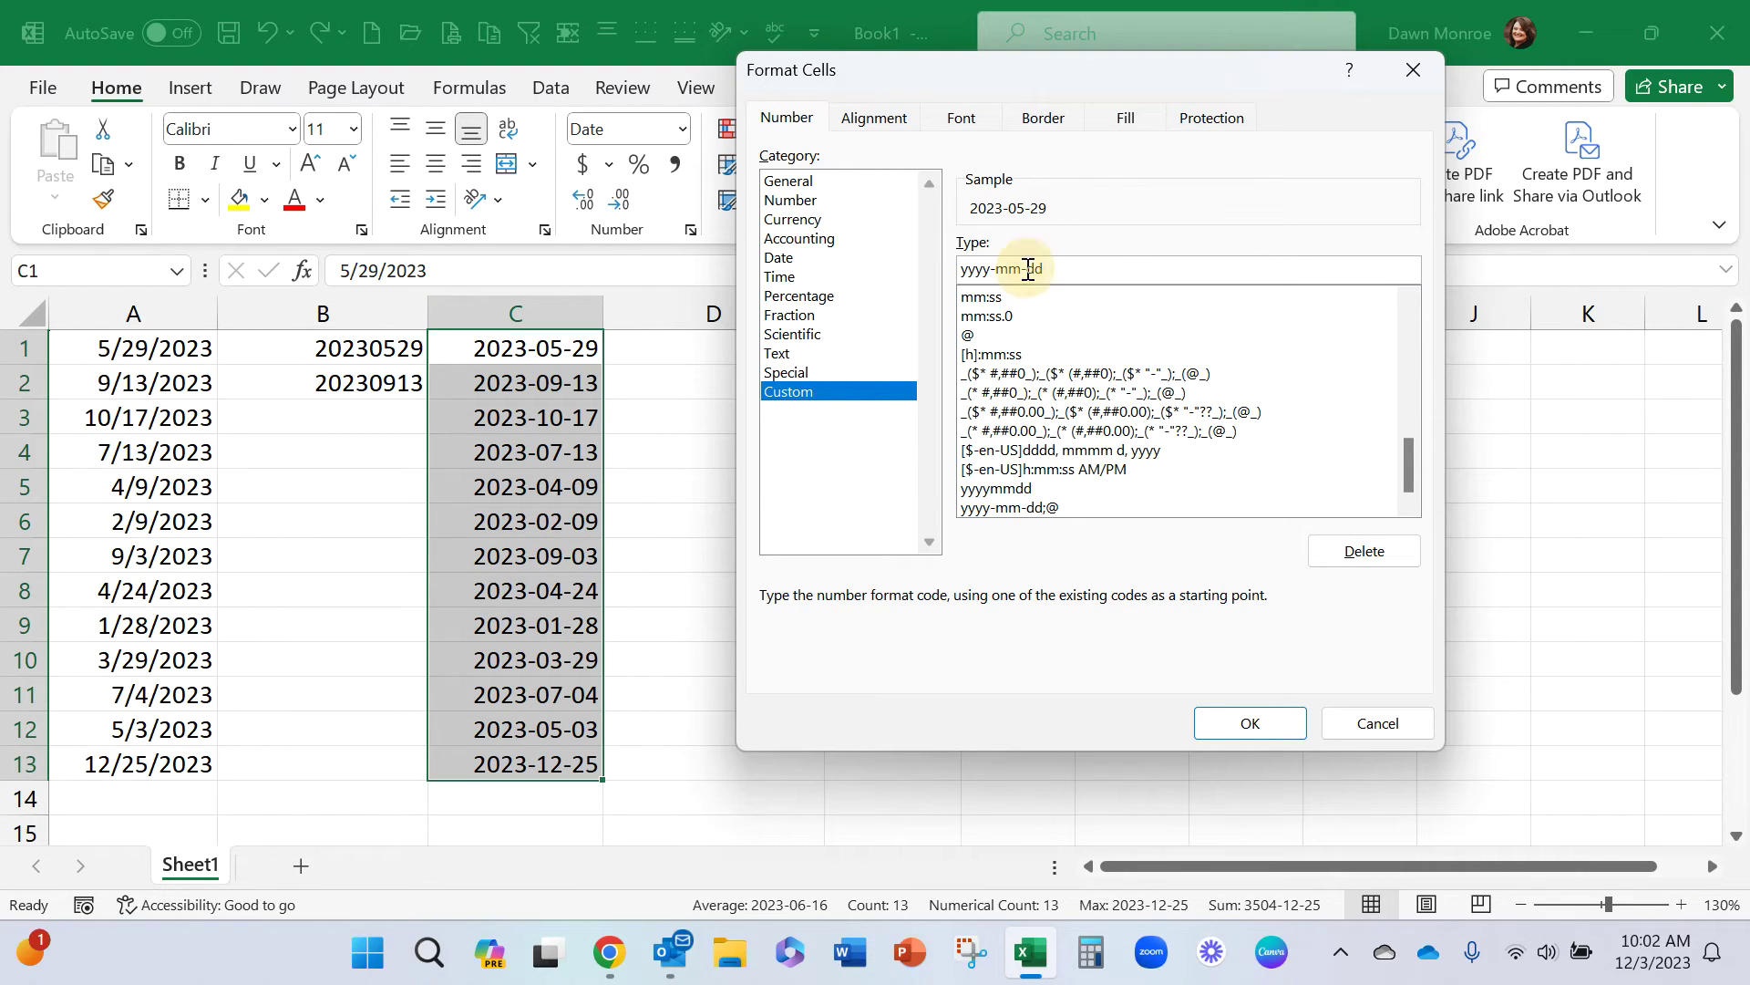
{"action": "key", "text": "BackSpace"}
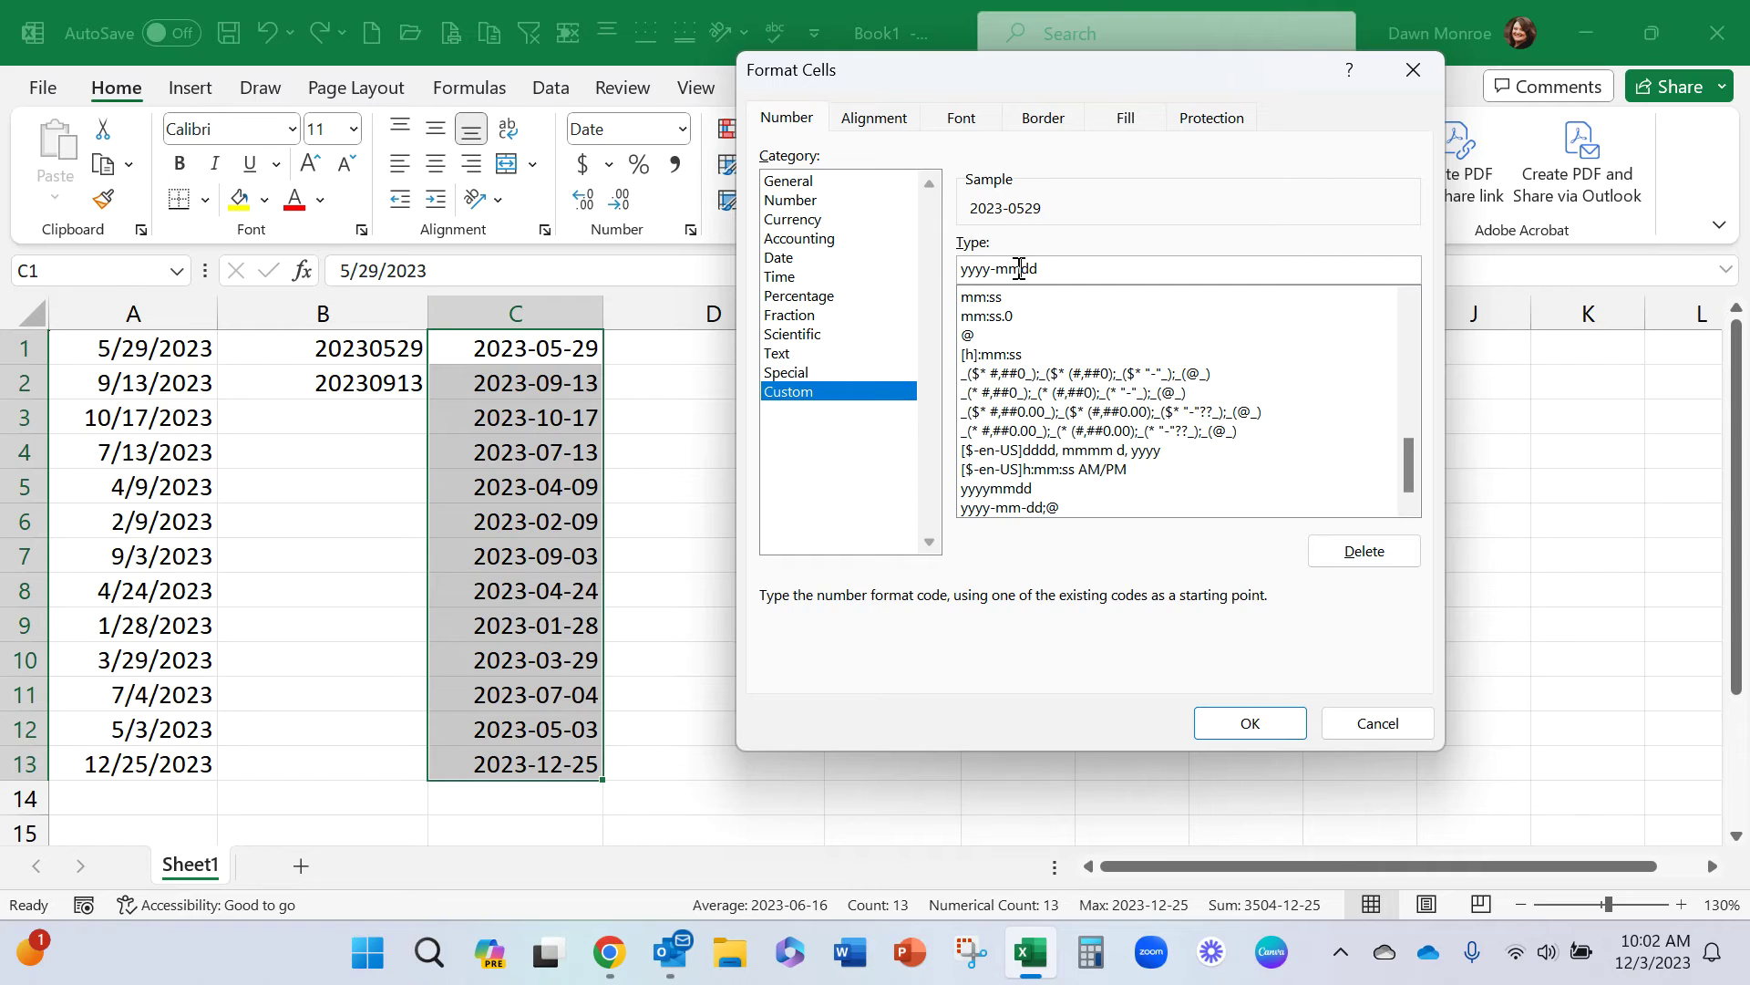
{"action": "left_click", "coordinate": [998, 268]}
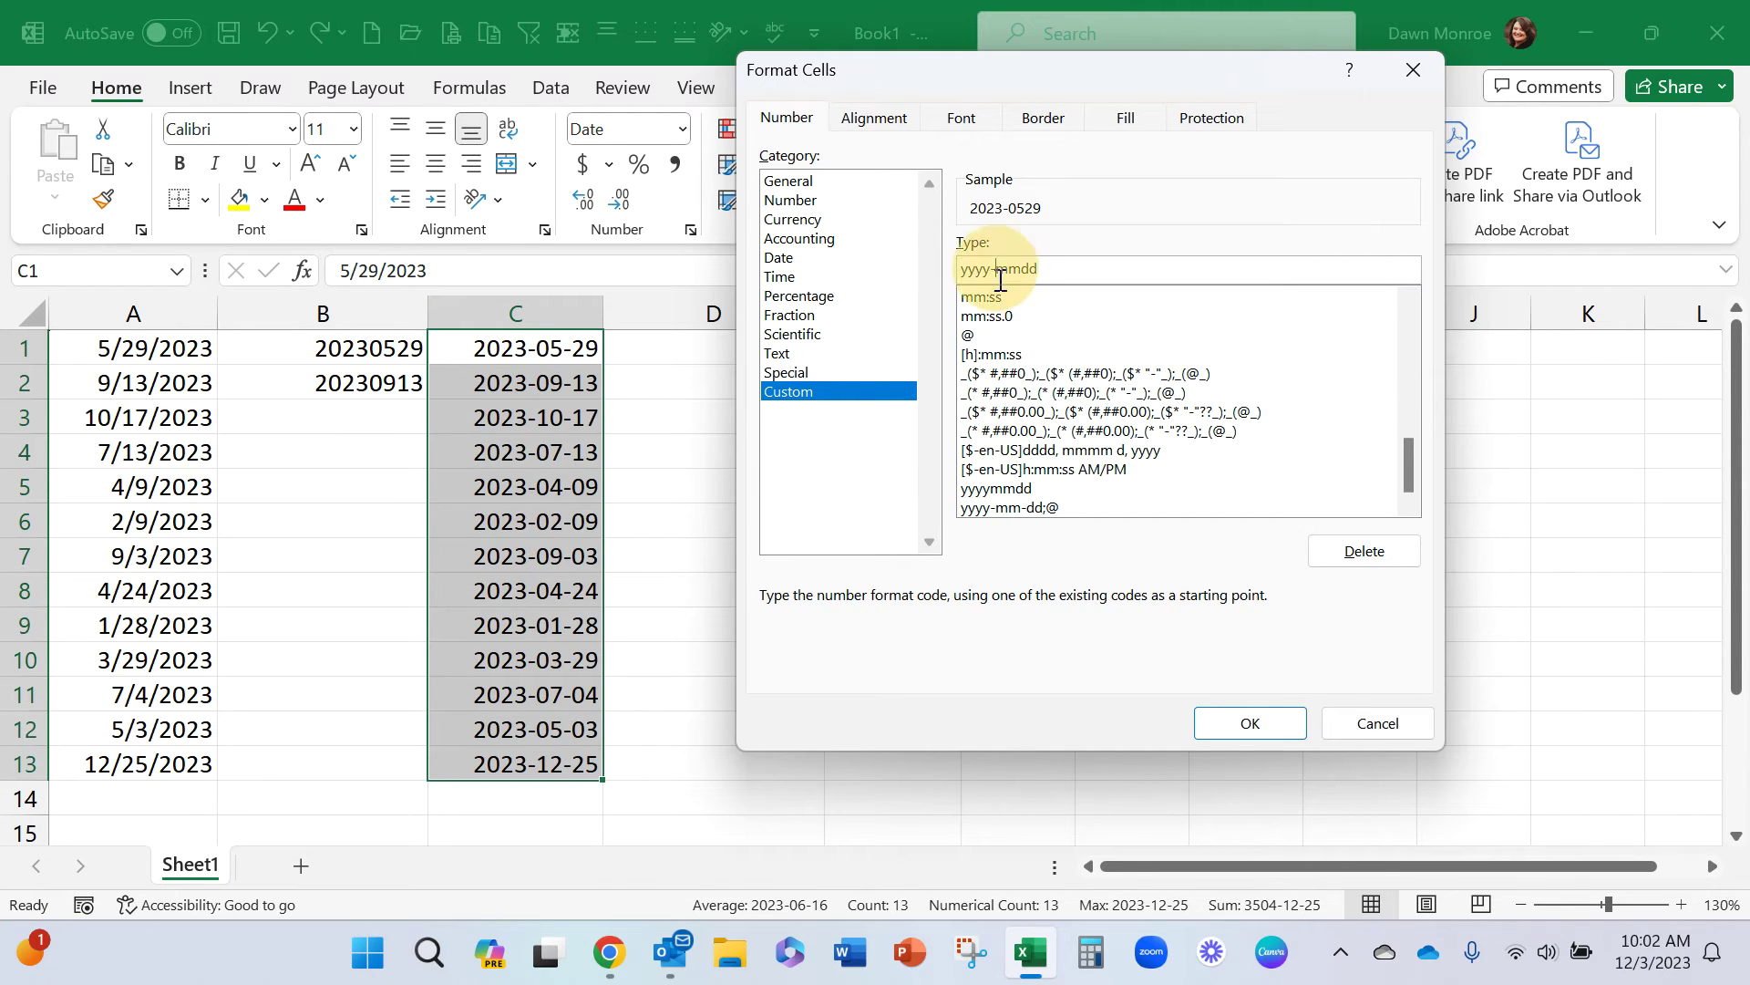
{"action": "key", "text": "BackSpace"}
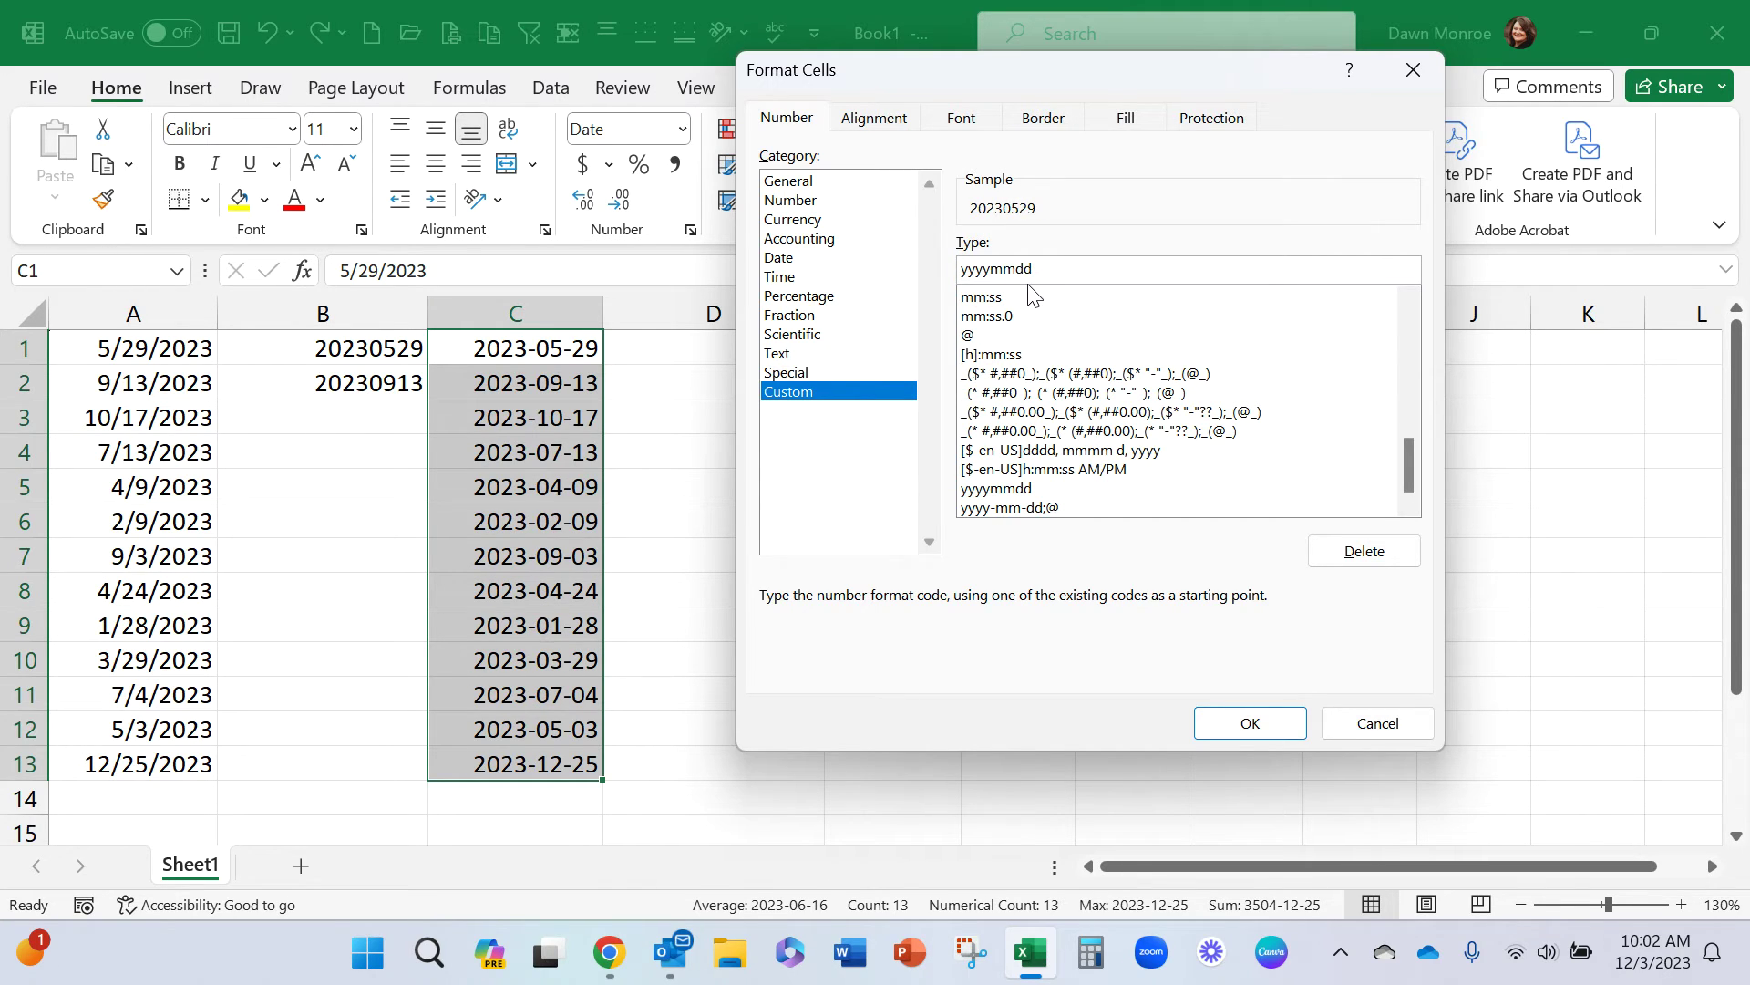
{"action": "left_click", "coordinate": [1042, 266]}
{"action": "left_click", "coordinate": [1242, 728]}
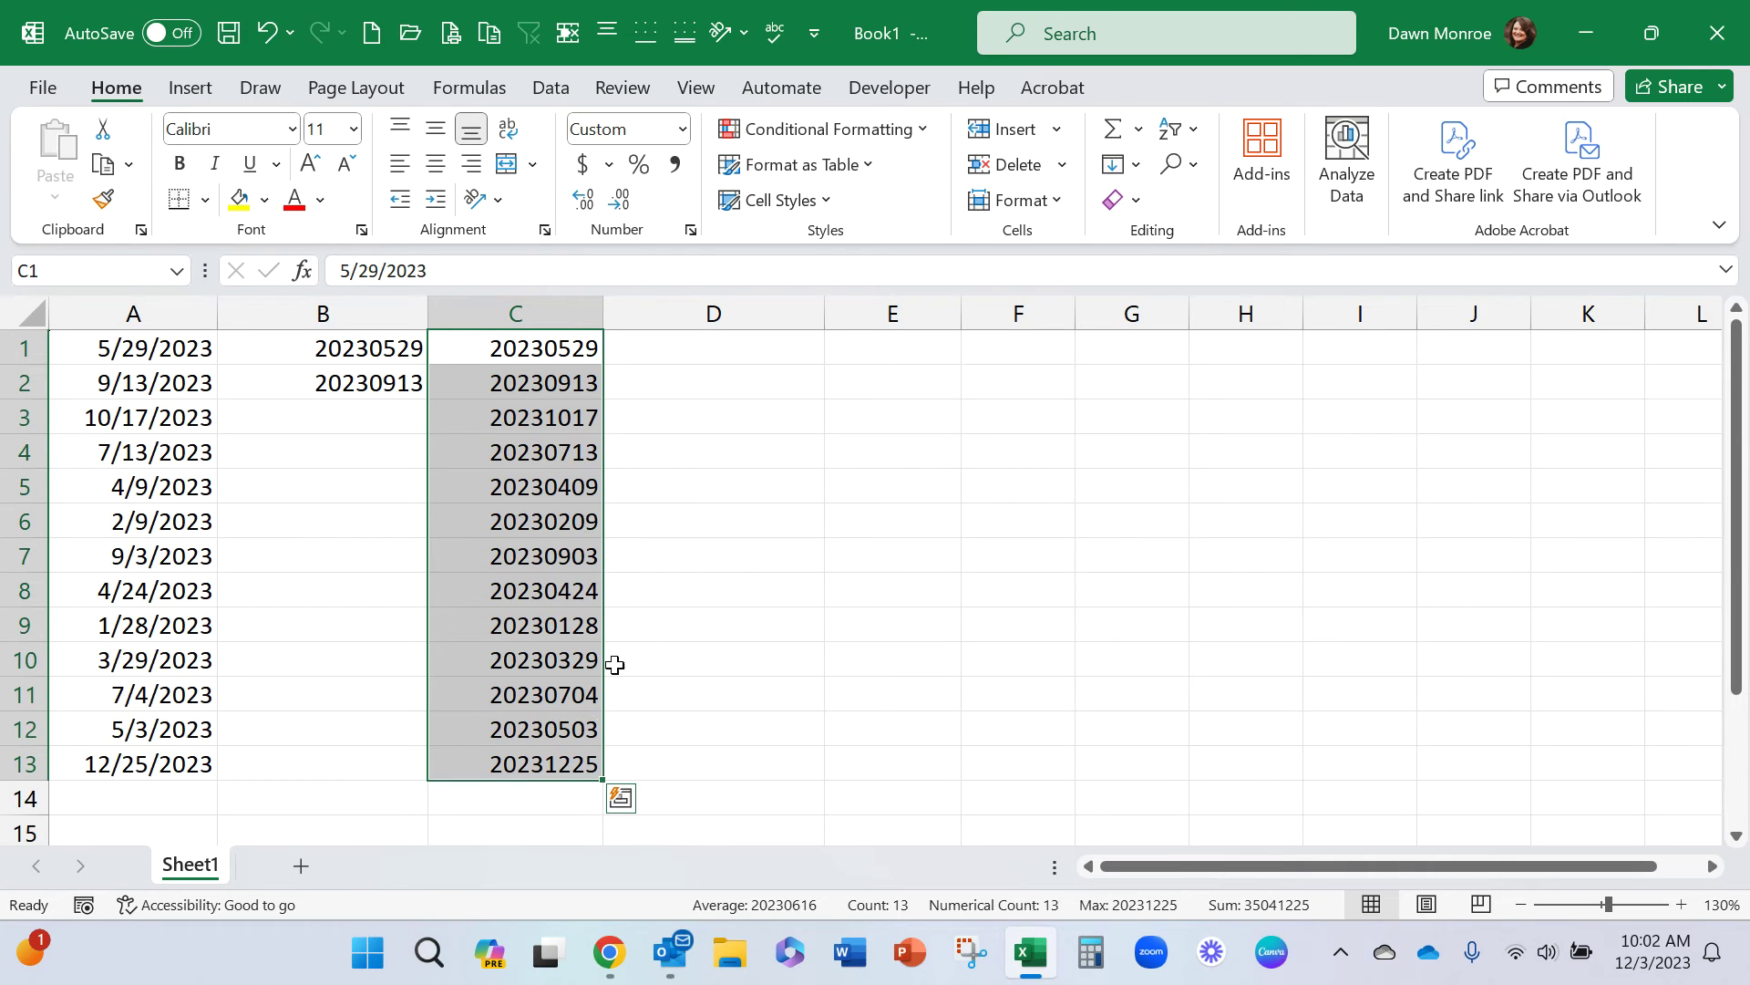
Step: Sort the dates oldest to newest, expanding the selection so columns A–C move together
{"action": "left_click", "coordinate": [1192, 131]}
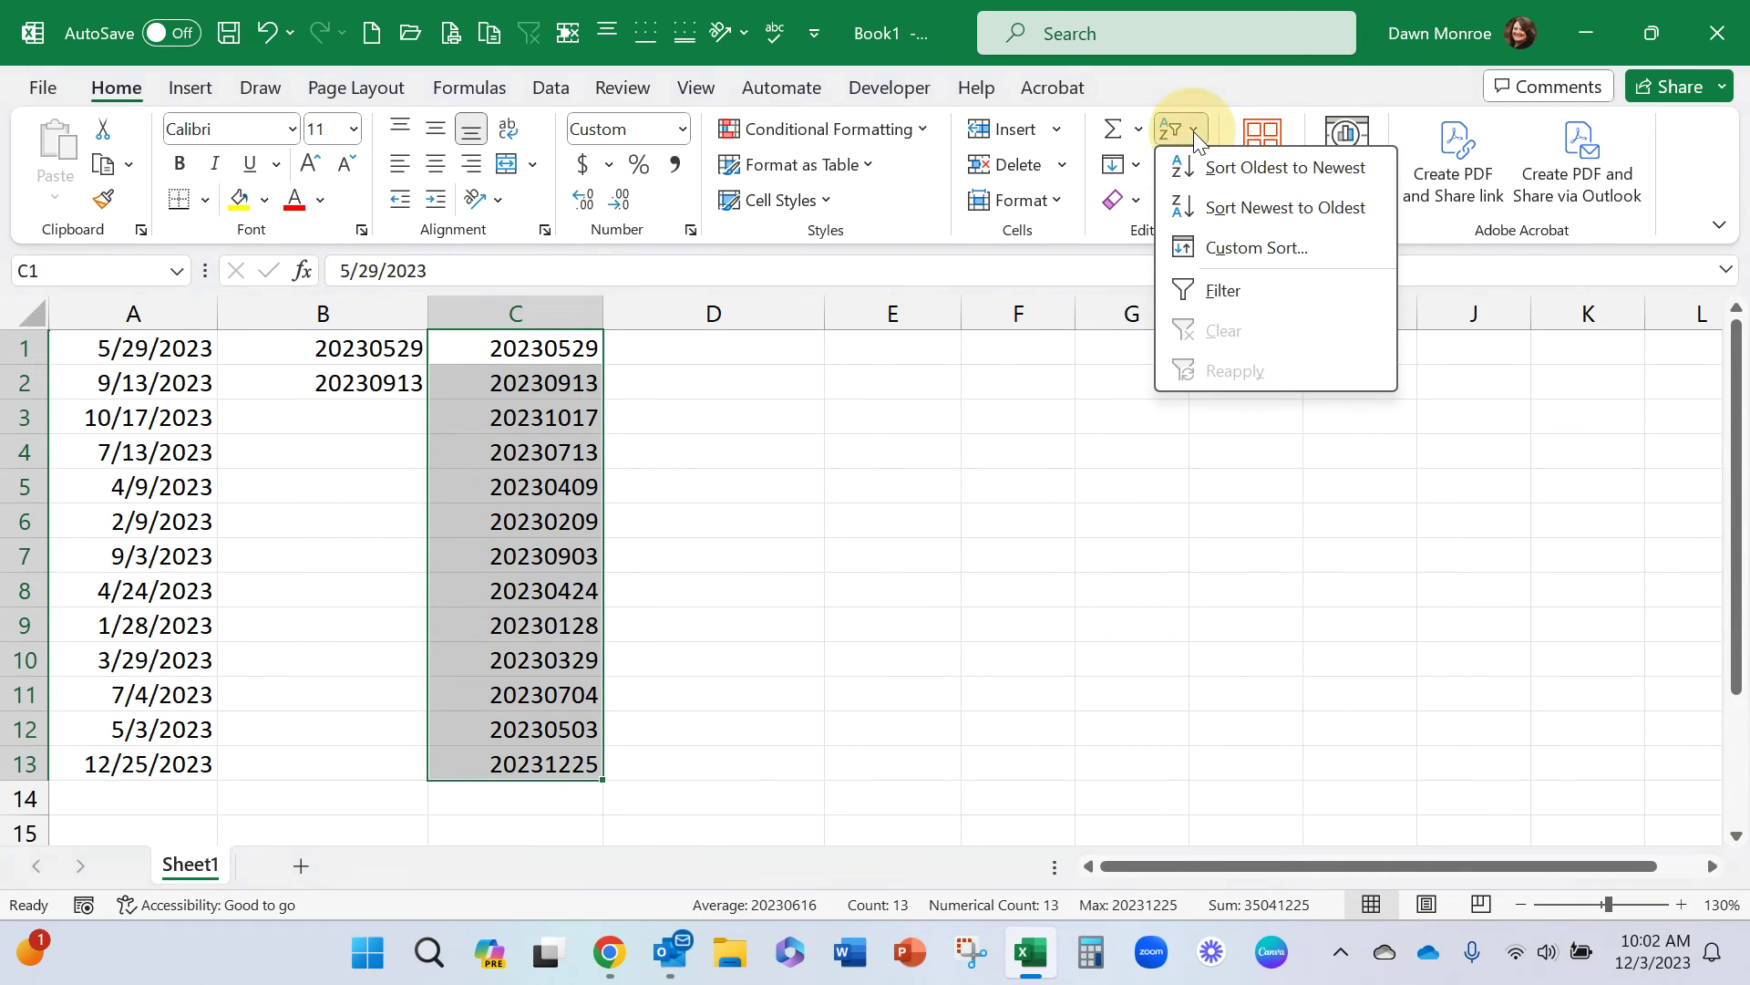
{"action": "left_click", "coordinate": [1277, 174]}
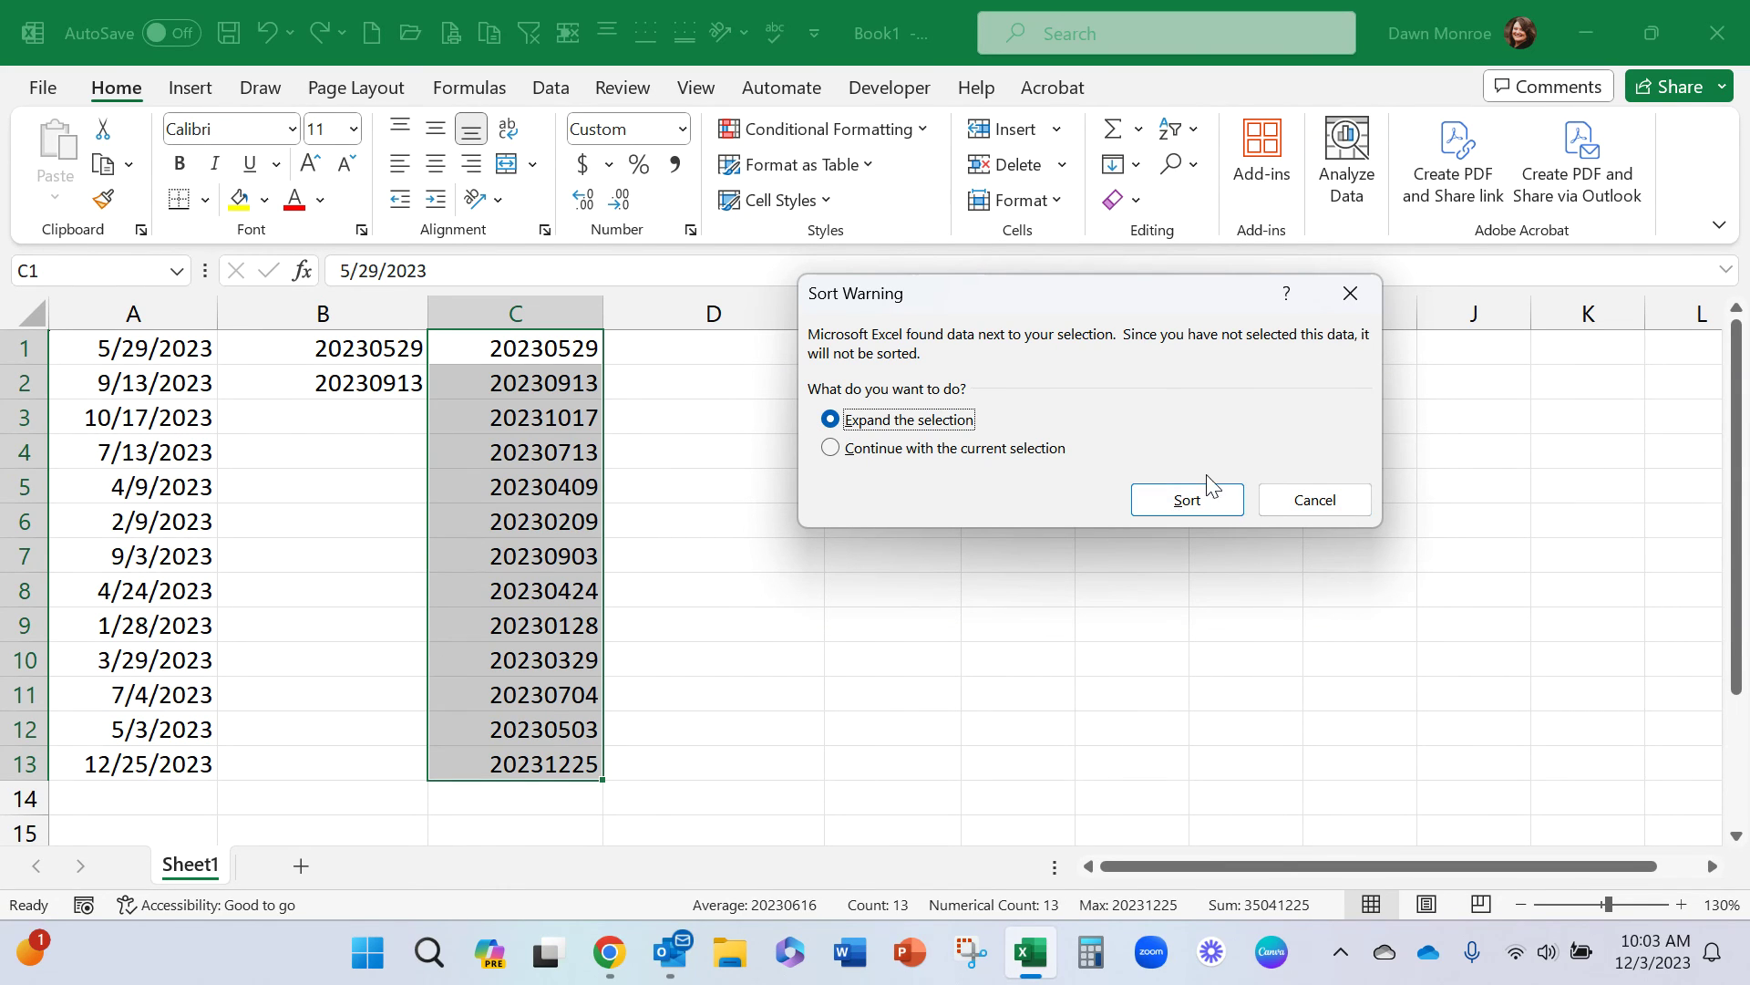
{"action": "left_click", "coordinate": [1189, 501]}
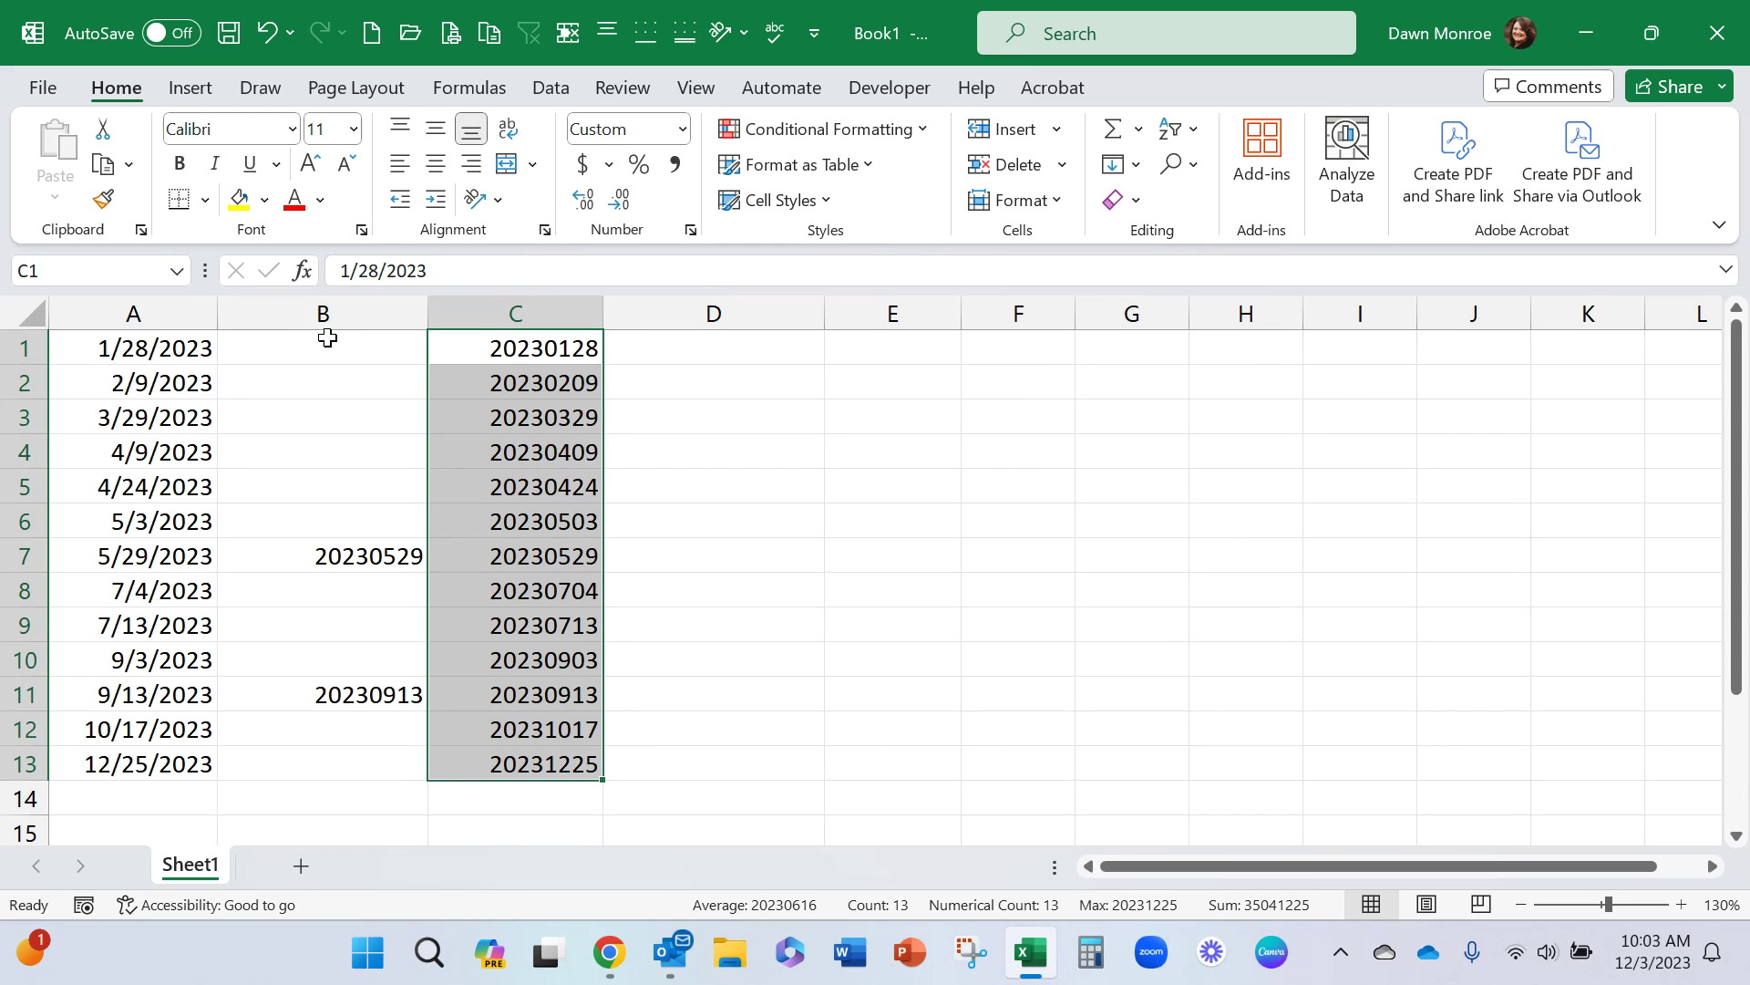
{"action": "left_click_drag", "start_coordinate": [148, 350], "coordinate": [550, 354]}
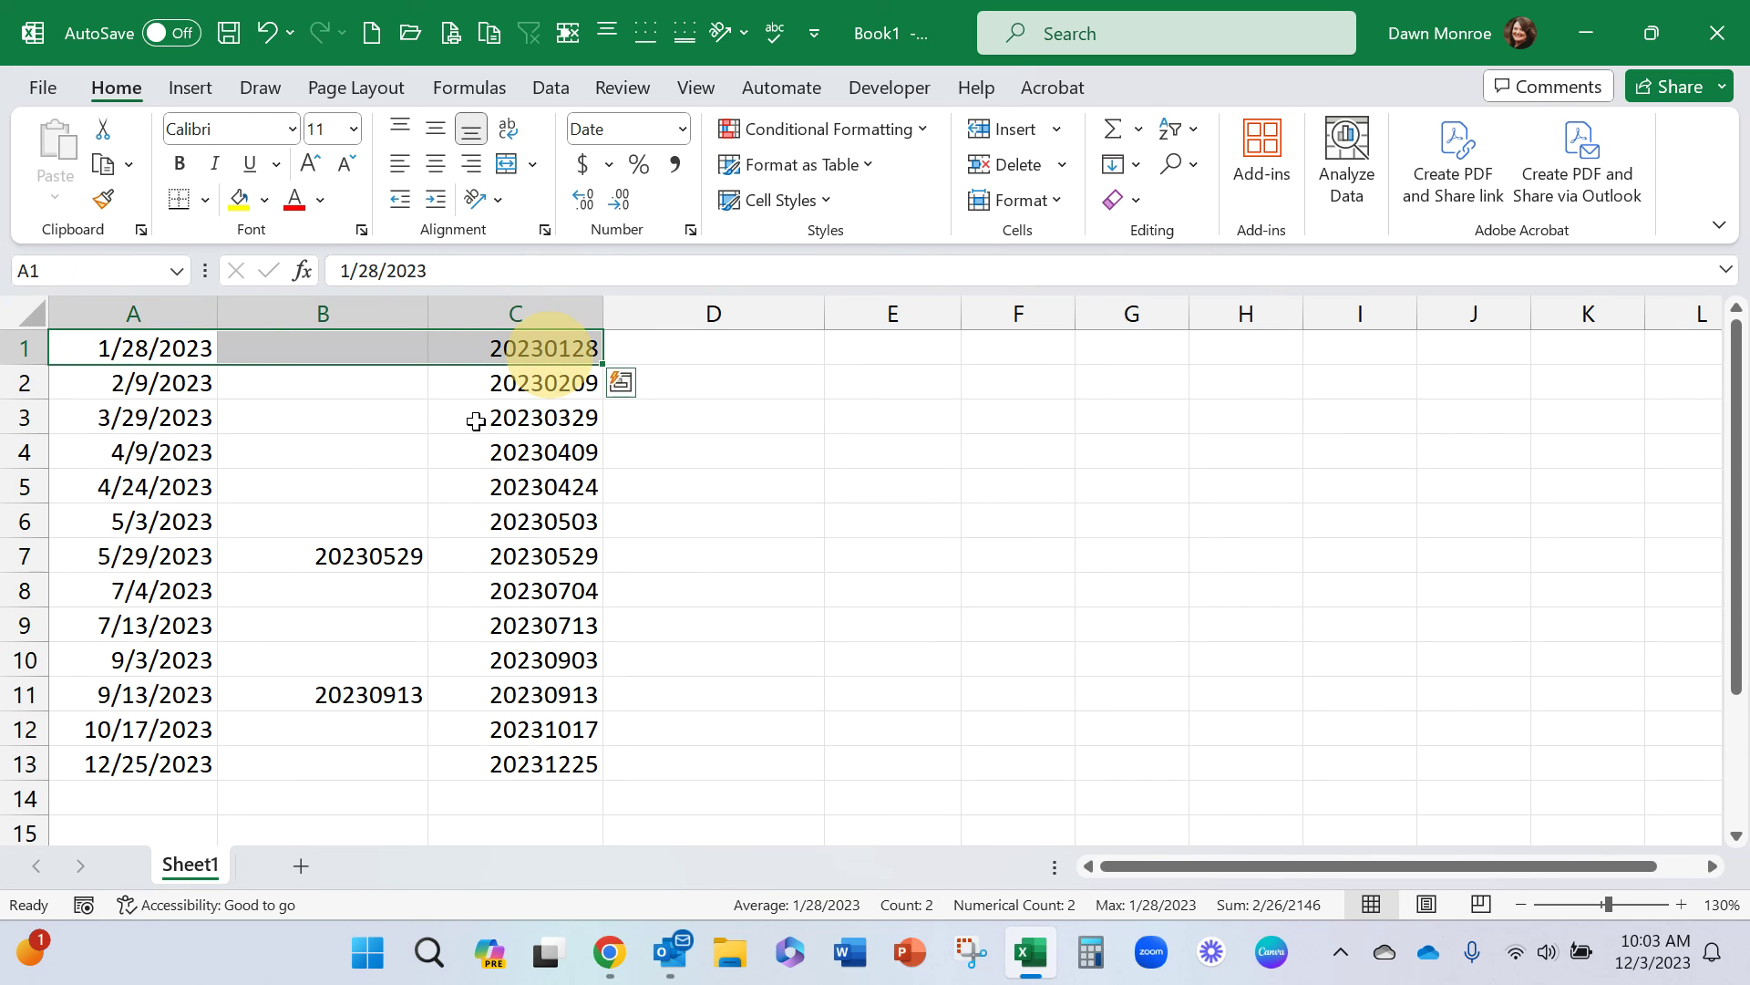
{"action": "left_click_drag", "start_coordinate": [137, 762], "coordinate": [566, 760]}
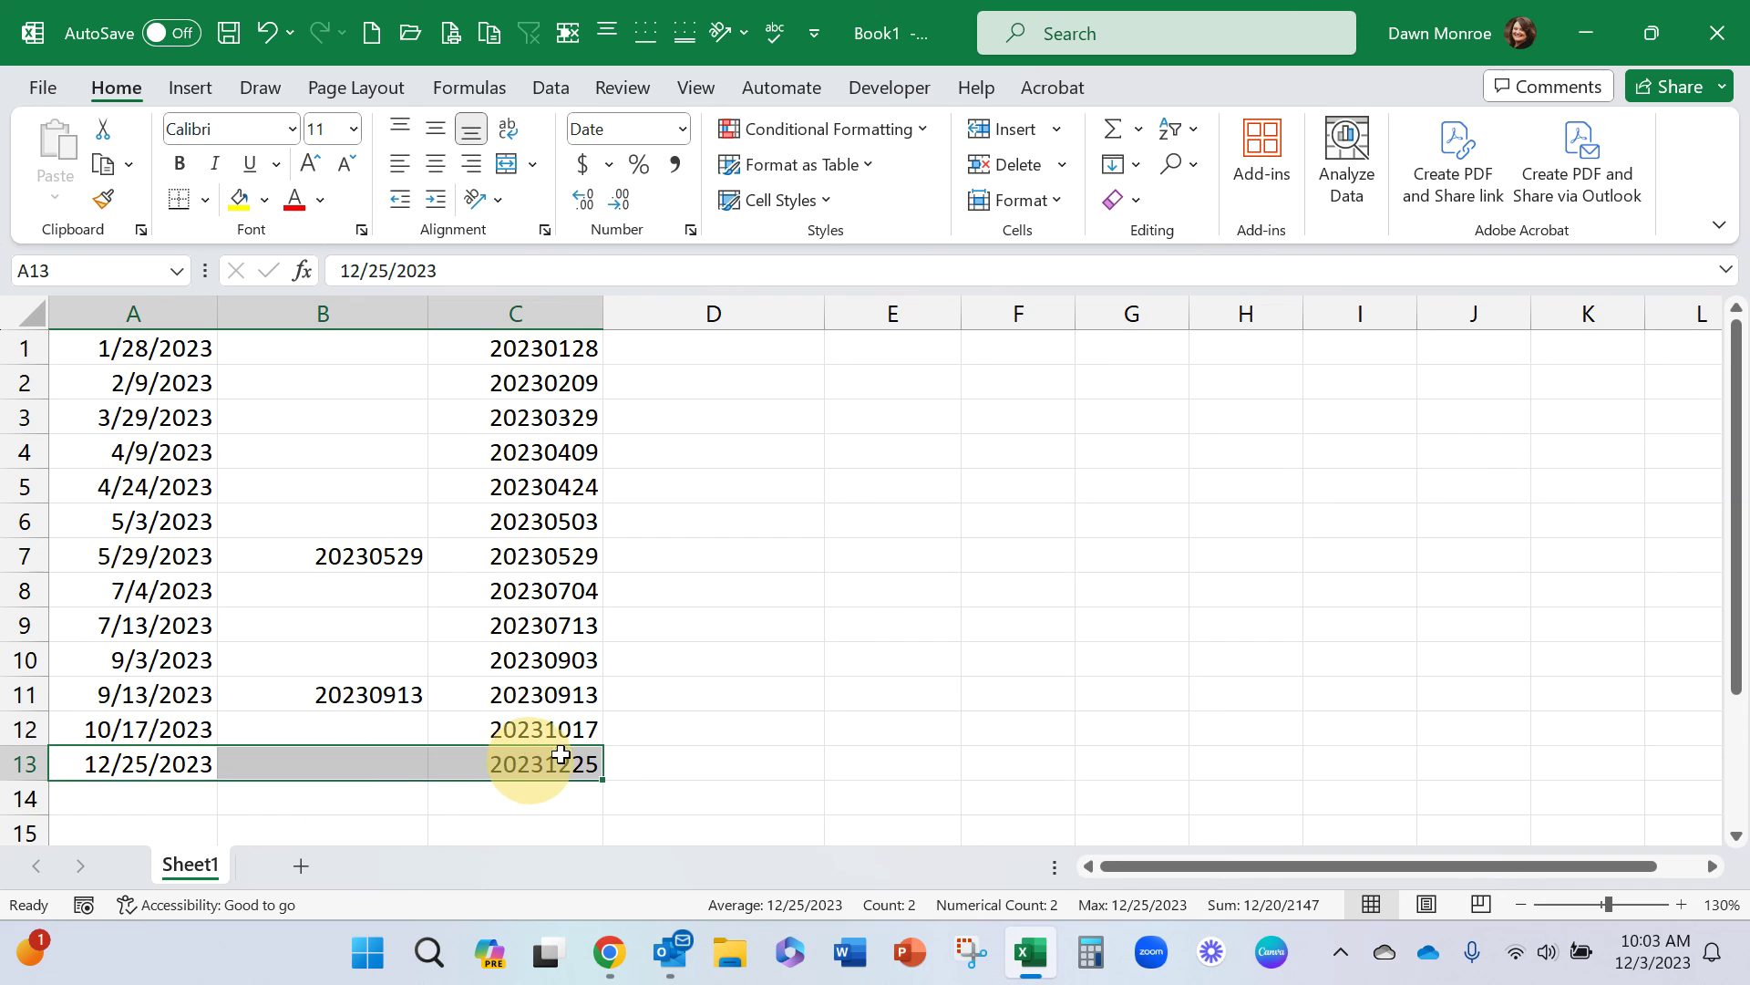
{"action": "left_click", "coordinate": [498, 344], "text": "ctrl"}
{"action": "left_click_drag", "start_coordinate": [498, 344], "coordinate": [578, 760]}
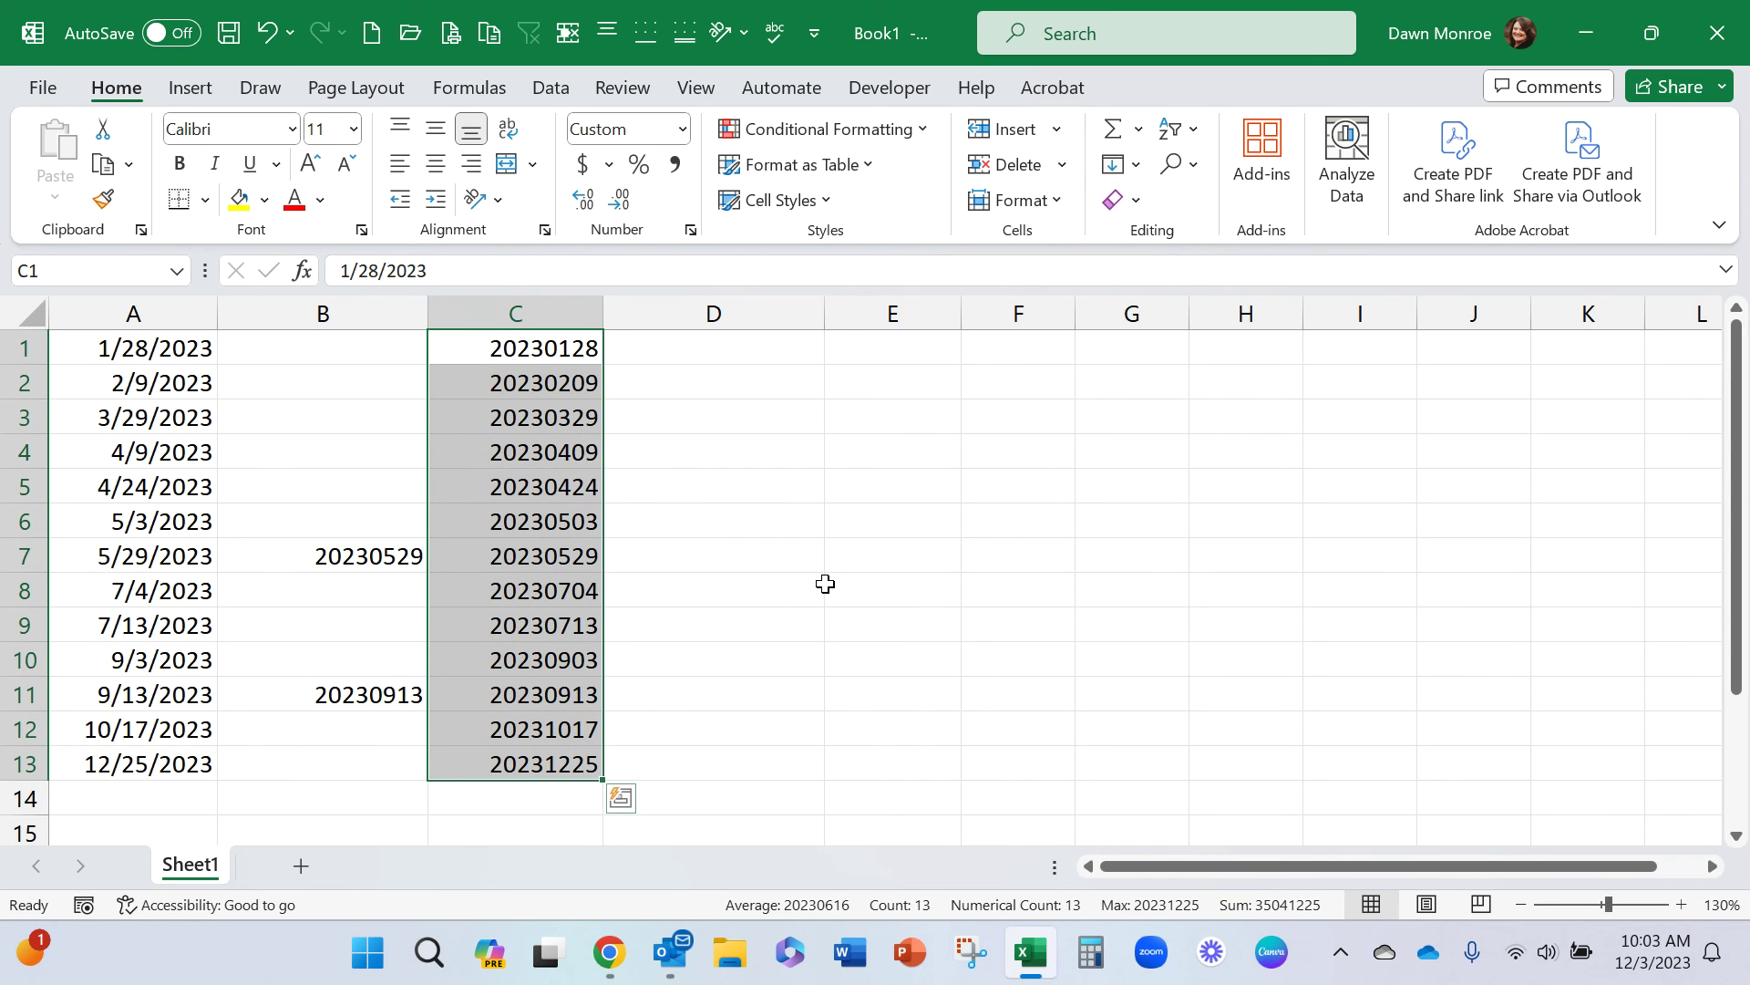